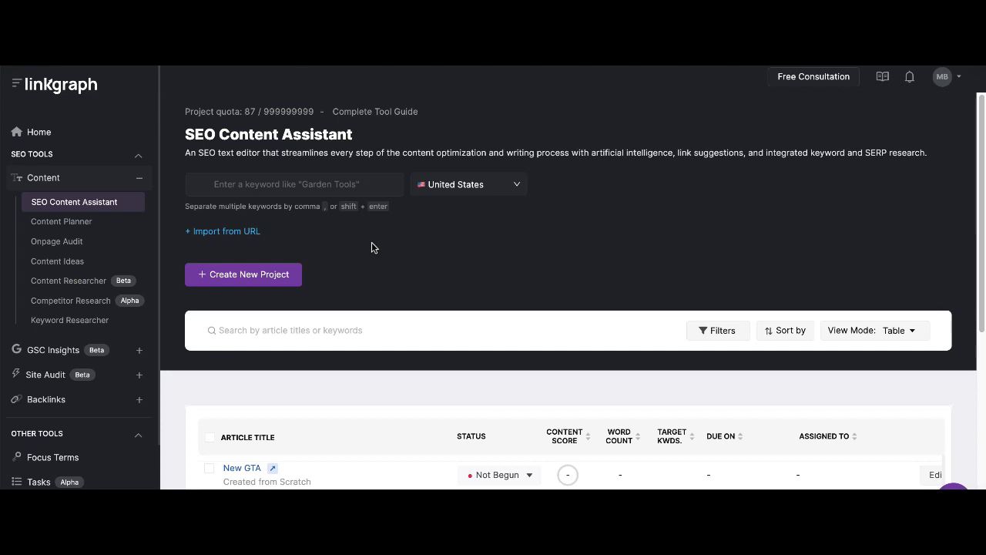
# Add 'Low Light Houseplants' and 'No light houseplants' as the new document's target keywords.
pyautogui.click(244, 275)
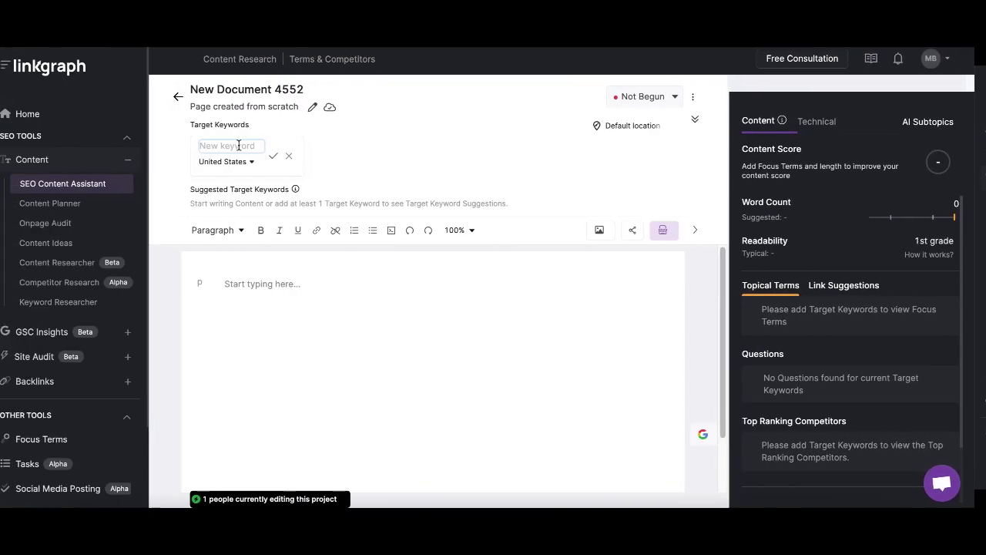
pyautogui.write('Low Lig')
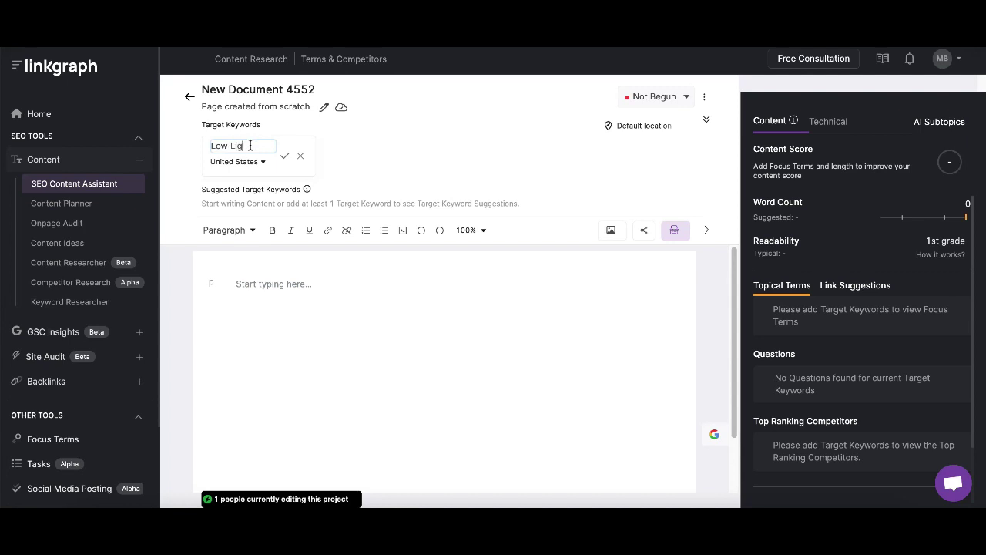
pyautogui.write('ht Houseplants')
pyautogui.press('Return')
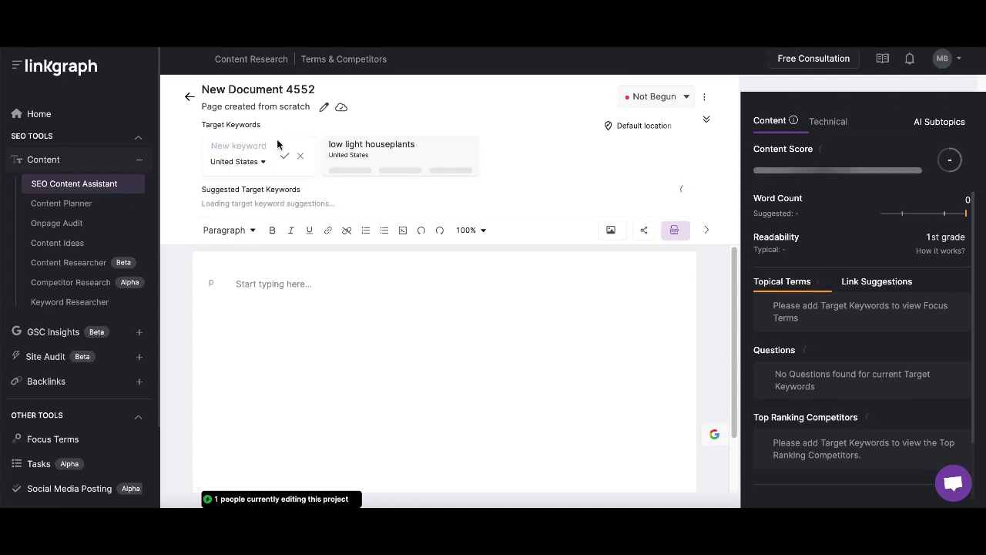
pyautogui.write('N')
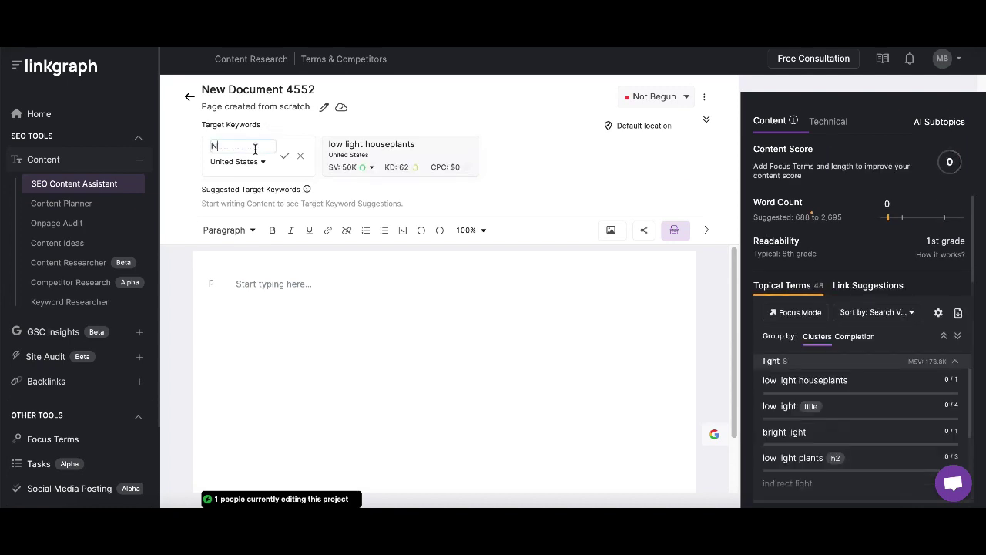
pyautogui.write('o light houseplants')
pyautogui.press('Return')
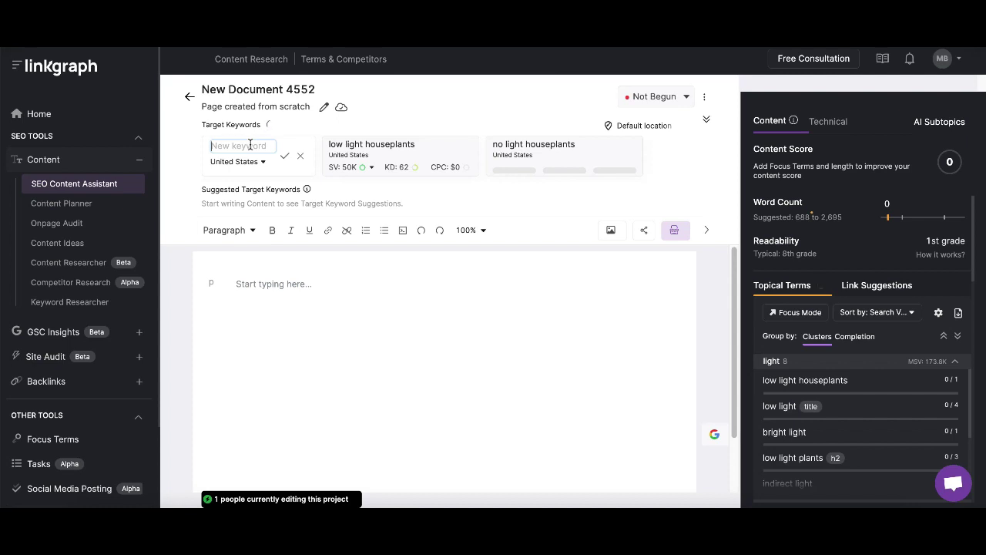
# Rename the document title to 'Low Light & No Light House Plants'.
pyautogui.click(324, 106)
pyautogui.hotkey('ctrl', 'a')
pyautogui.press('BackSpace')
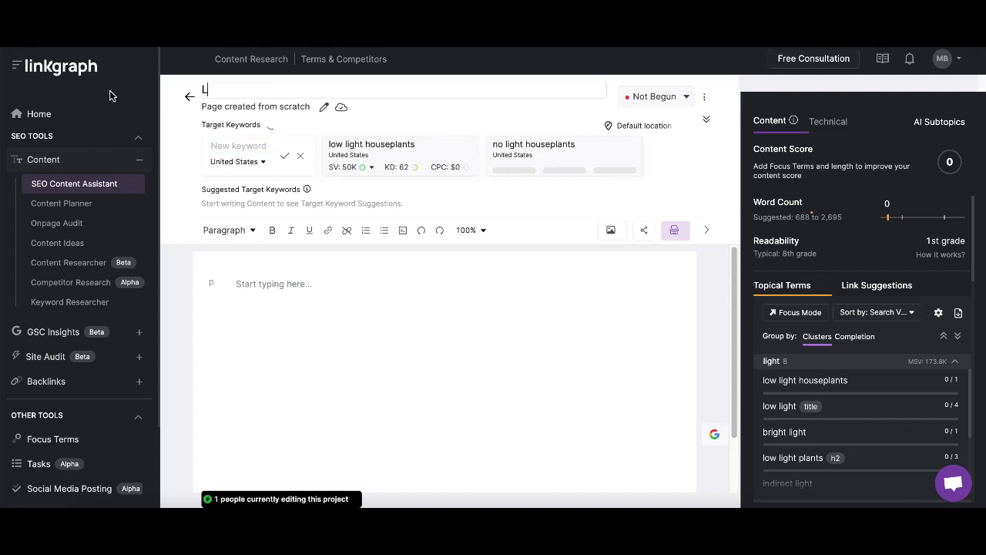
pyautogui.write('Low Light & No Light House Plant')
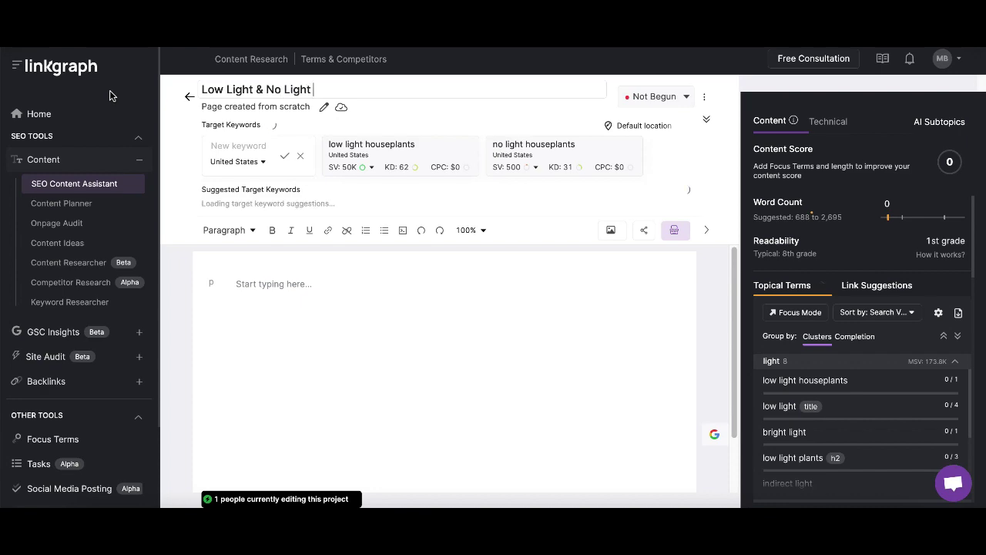
pyautogui.write('s')
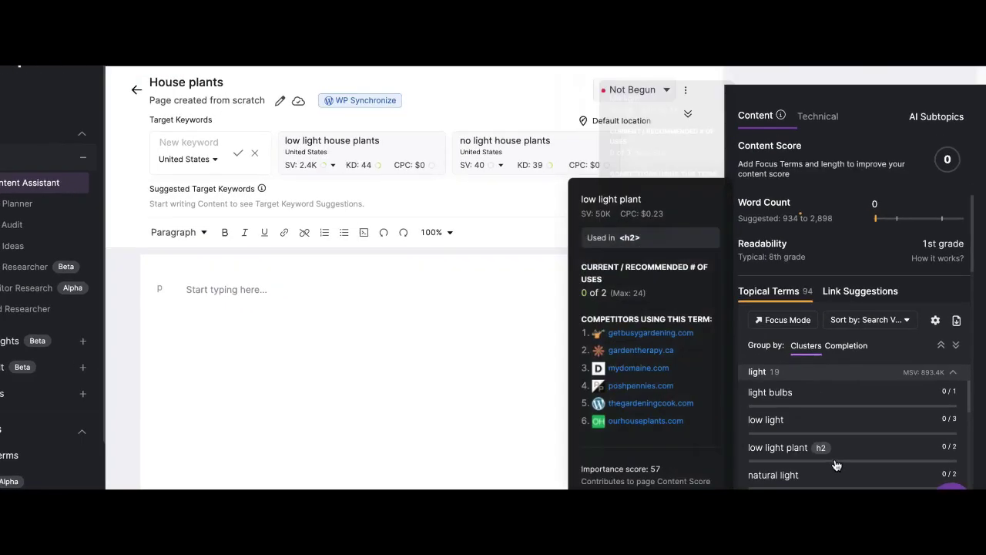
# Browse Topical Terms, expanding the dark and green leaves clusters, then view suggested internal links.
pyautogui.scroll(-2, 840, 463)
pyautogui.scroll(-2, 782, 440)
pyautogui.scroll(-6, 835, 417)
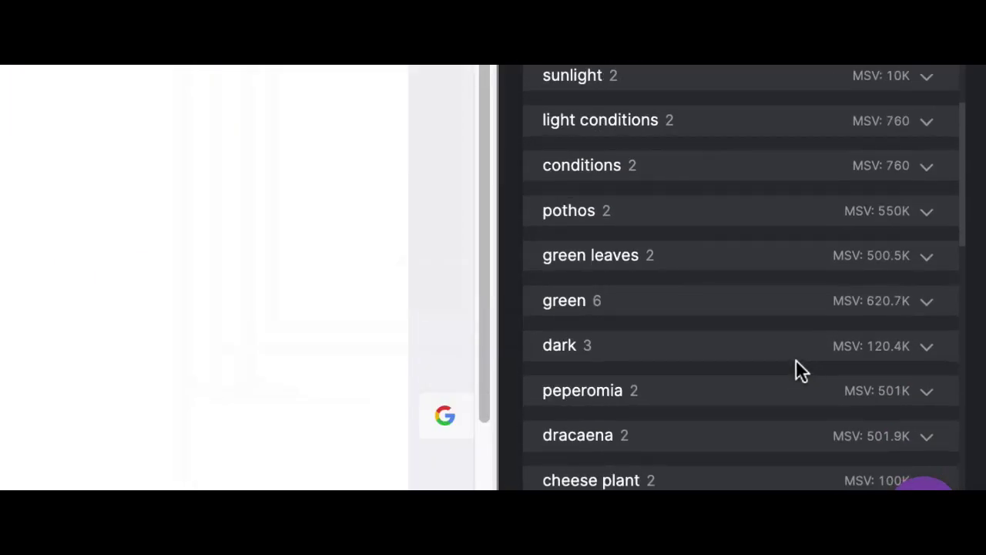
pyautogui.click(673, 355)
pyautogui.click(647, 270)
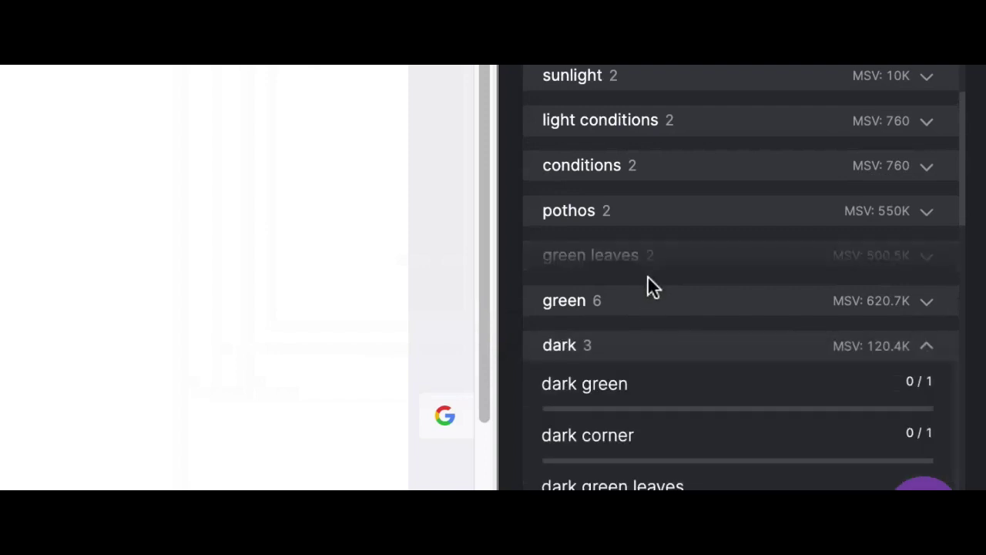
pyautogui.scroll(-10, 675, 325)
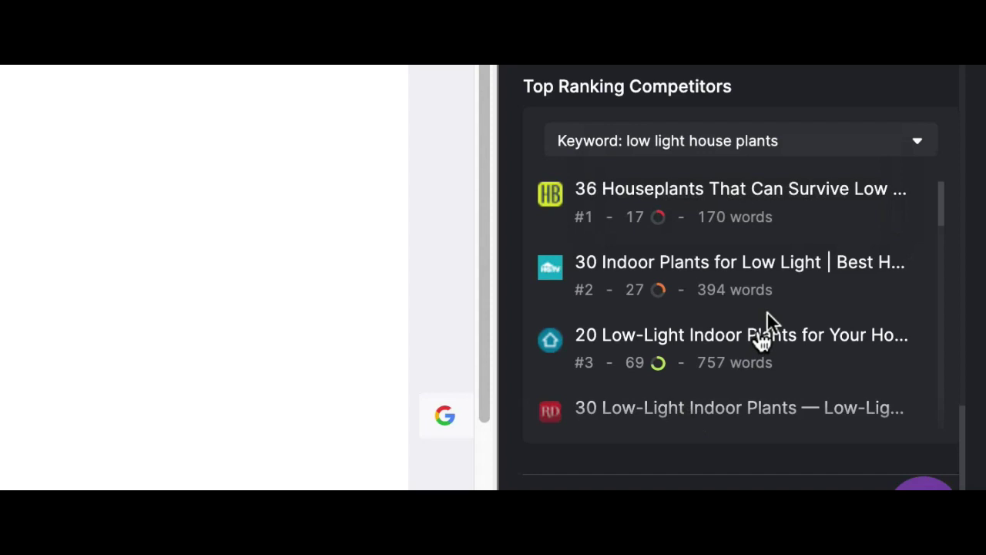
pyautogui.scroll(3, 748, 177)
pyautogui.moveTo(755, 199)
pyautogui.scroll(2, 754, 198)
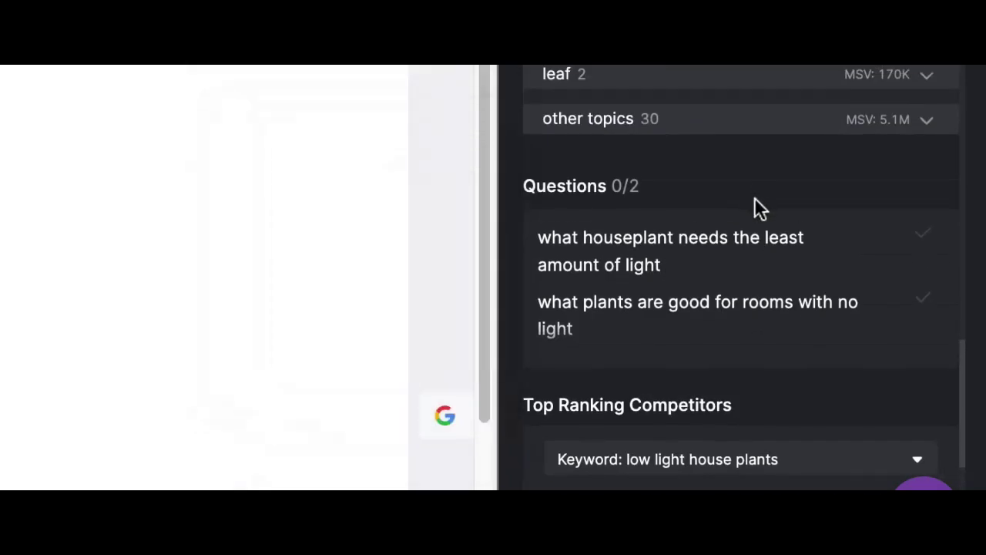
pyautogui.scroll(10, 760, 104)
pyautogui.click(771, 114)
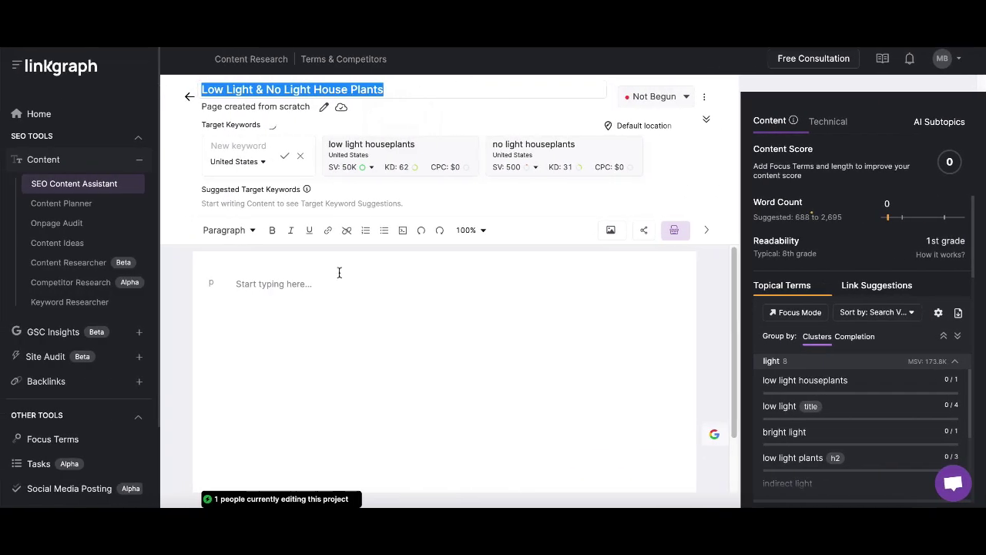
# Paste the title into the article body and AI-generate paragraphs on snake plant, Boston fern and peace lily.
pyautogui.click(299, 294)
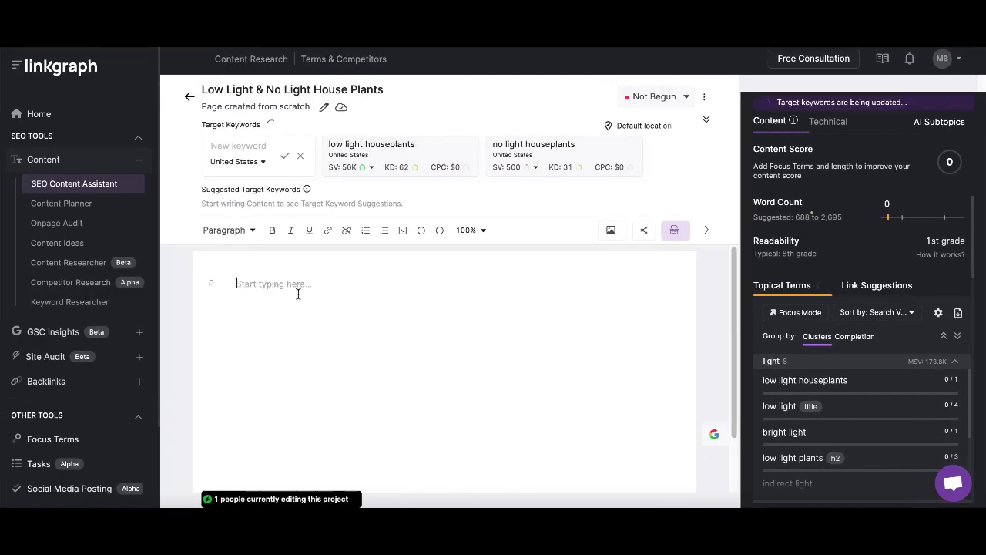
pyautogui.write('Low Light & No Light House Plants')
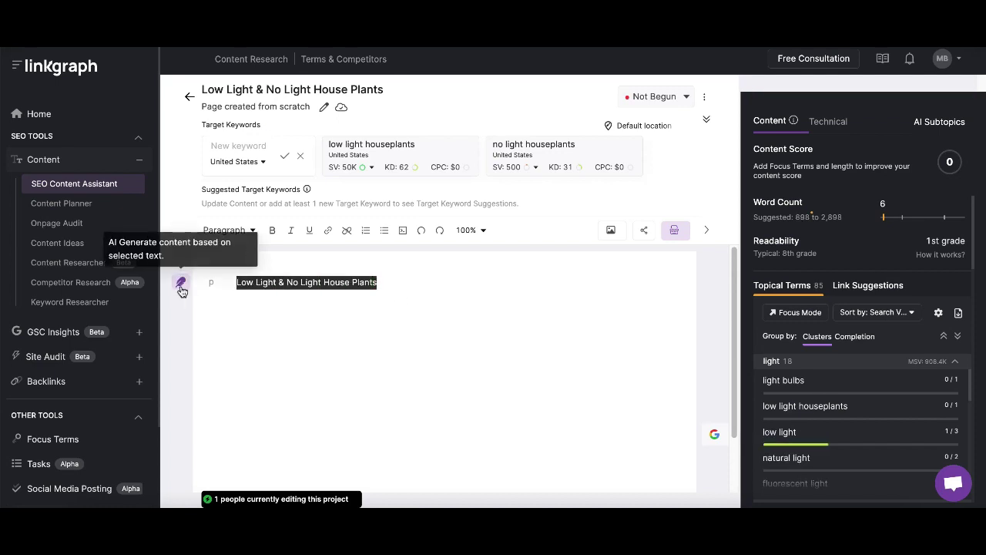
pyautogui.hotkey('ctrl', 'v')
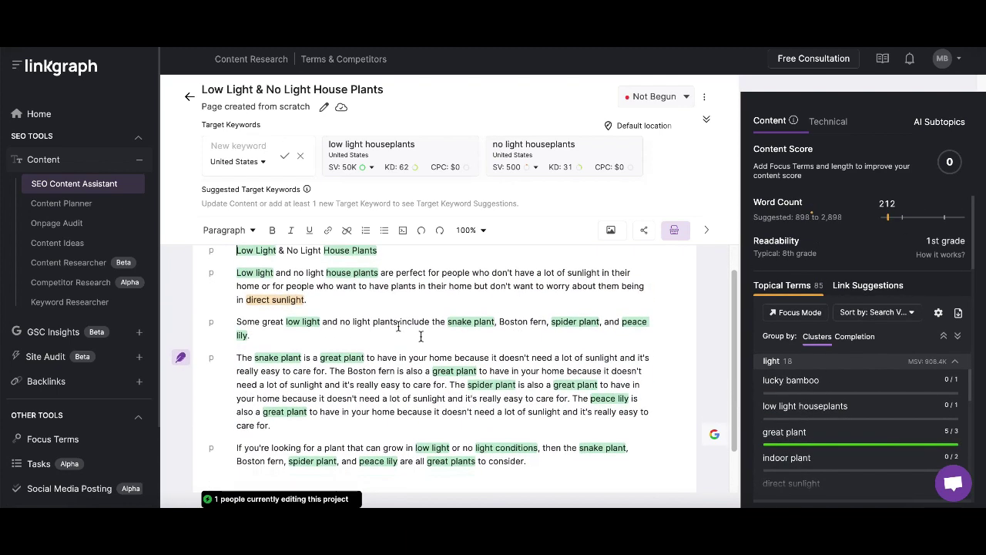
# Add a 'Best Low Light and No Light Houseplants' line and a '1. The Snake Plant' heading.
pyautogui.click(238, 321)
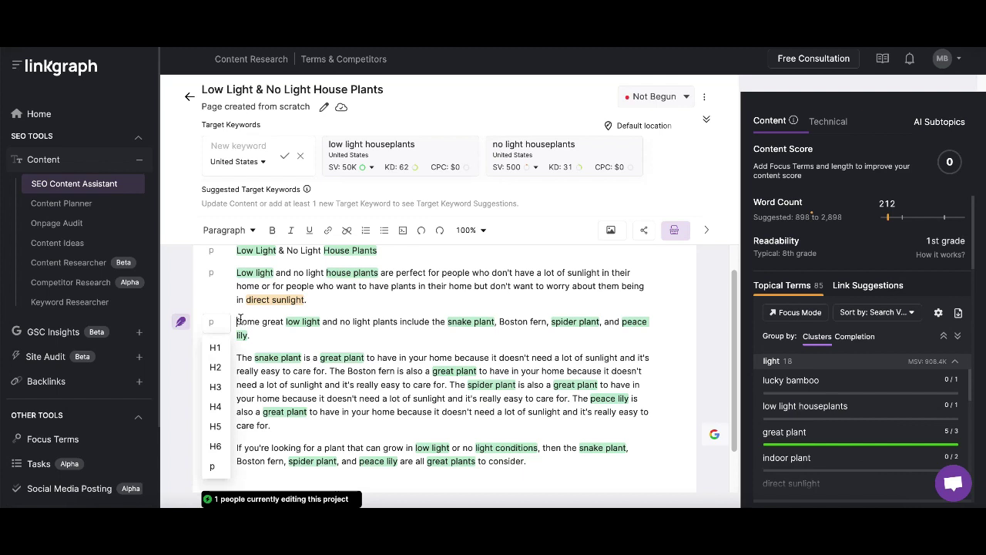
pyautogui.press('Return')
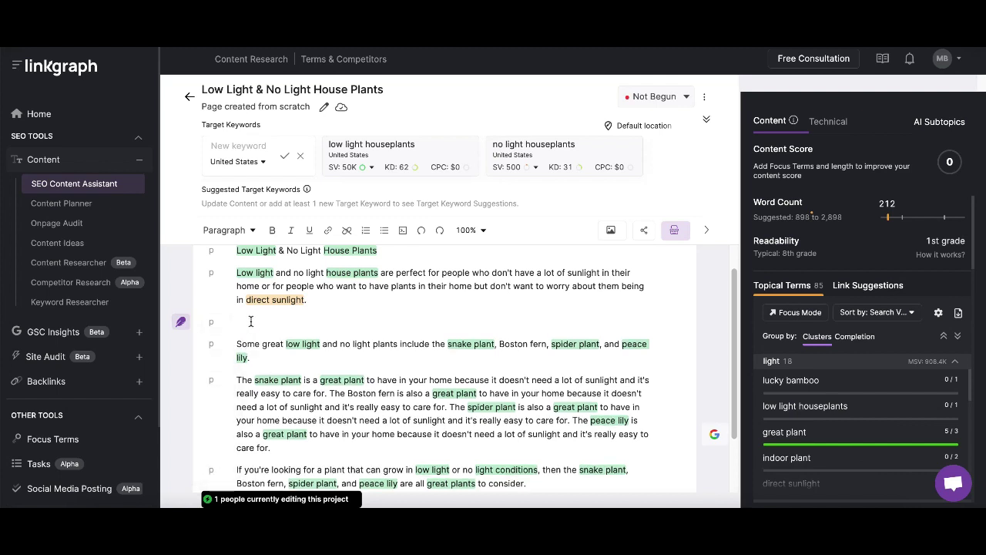
pyautogui.write('Best Low Light ')
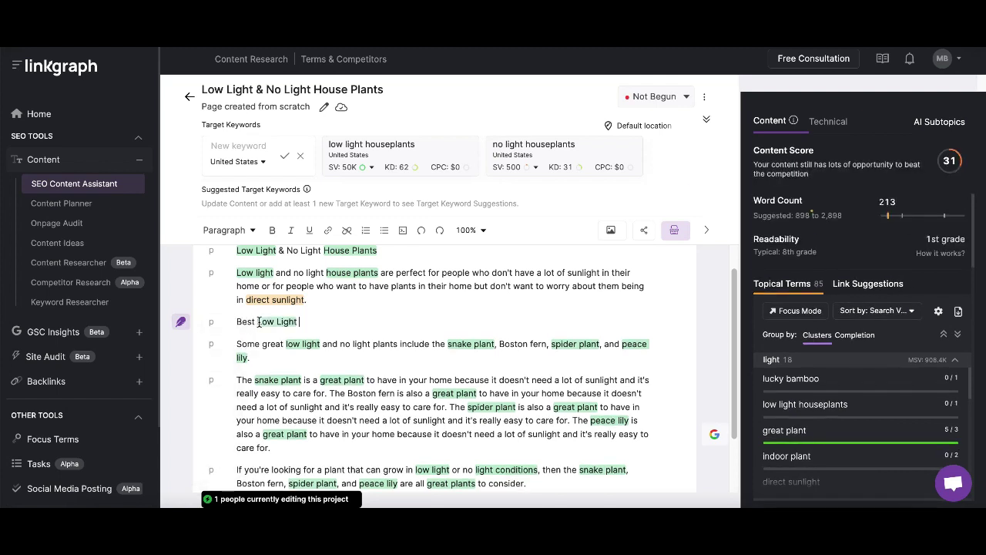
pyautogui.write('and No Light Houseplants')
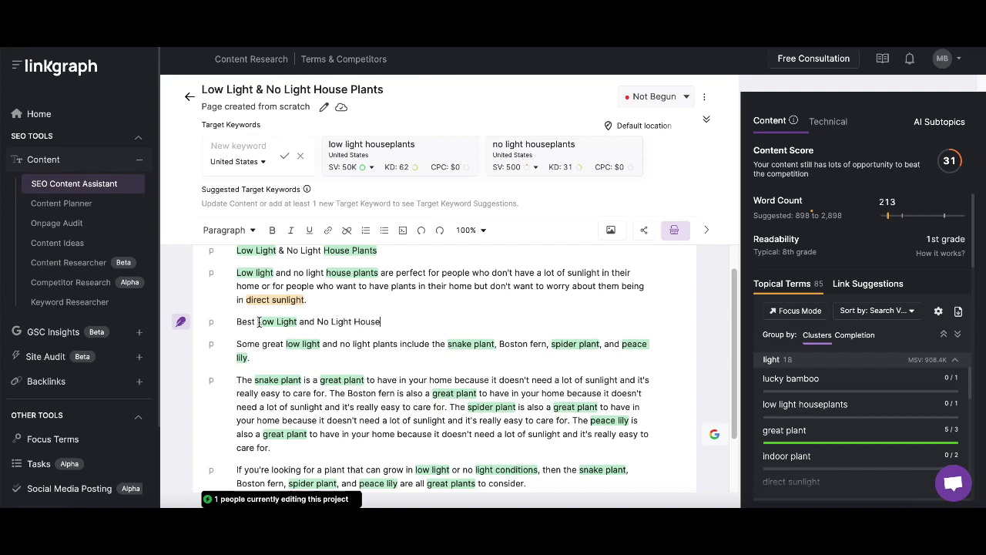
pyautogui.press('Return')
pyautogui.write('The Snake P')
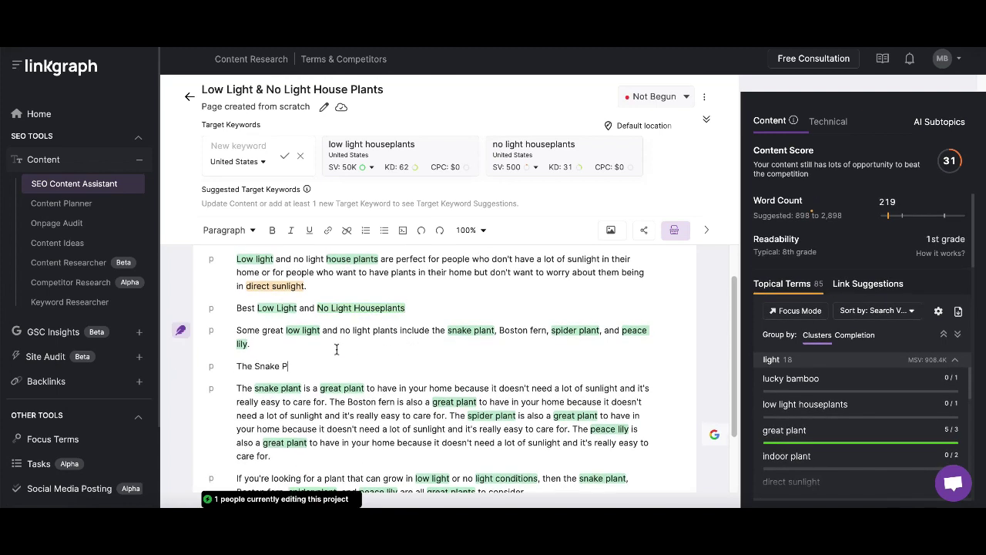
pyautogui.write('lant')
pyautogui.press('Home')
pyautogui.write('1.')
# Split out 'The Peace Lily' and 'The Spider Plant' headings above their paragraphs.
pyautogui.scroll(-2, 420, 379)
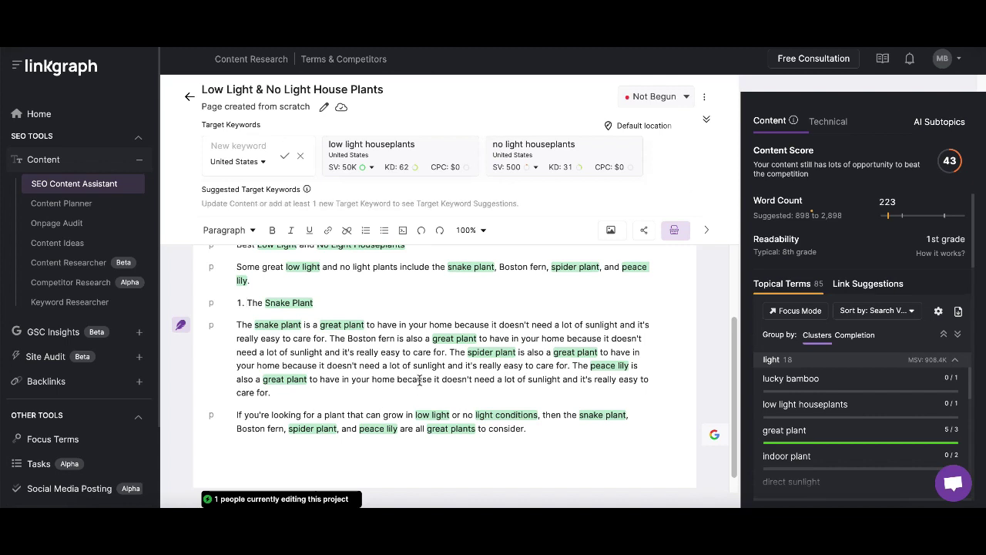
pyautogui.click(572, 365)
pyautogui.press('Return')
pyautogui.press('Return')
pyautogui.click(242, 387)
pyautogui.write('The Peace Lily')
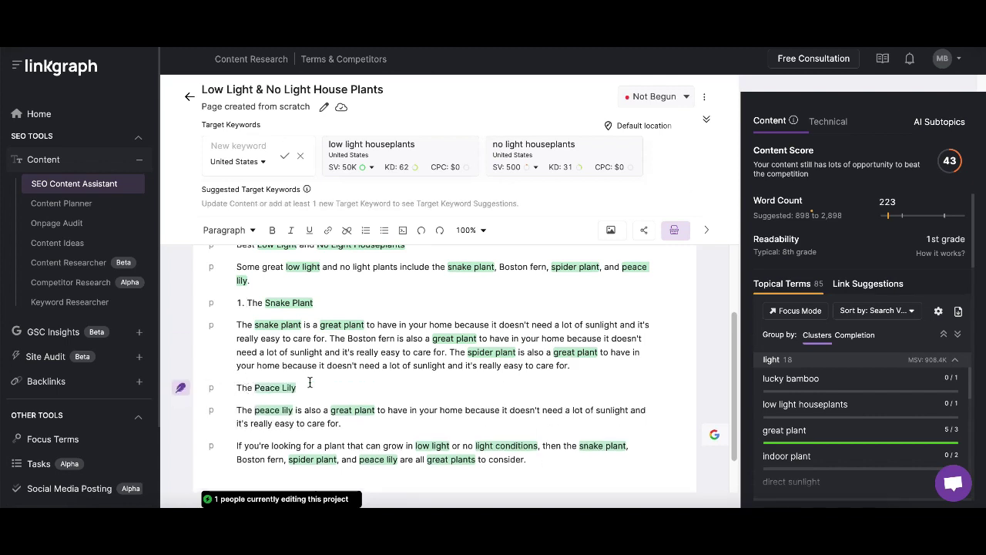
pyautogui.click(450, 352)
pyautogui.press('Return')
# Add 'The Boston Fern' heading above its paragraph and number it 2.
pyautogui.press('Return')
pyautogui.click(320, 373)
pyautogui.write('The S')
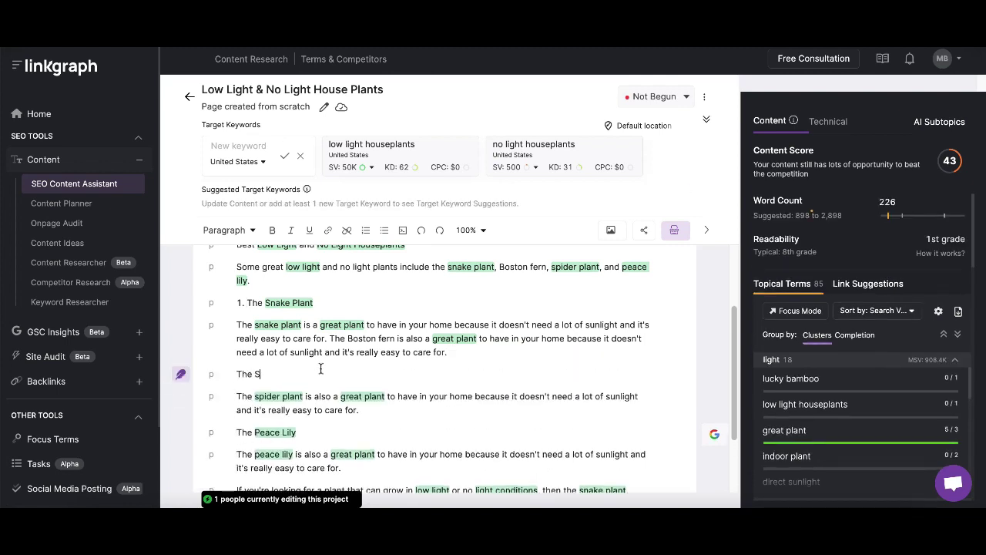
pyautogui.write('pider Plant')
pyautogui.click(330, 338)
pyautogui.press('Return')
pyautogui.press('Return')
pyautogui.click(259, 361)
pyautogui.write('The B')
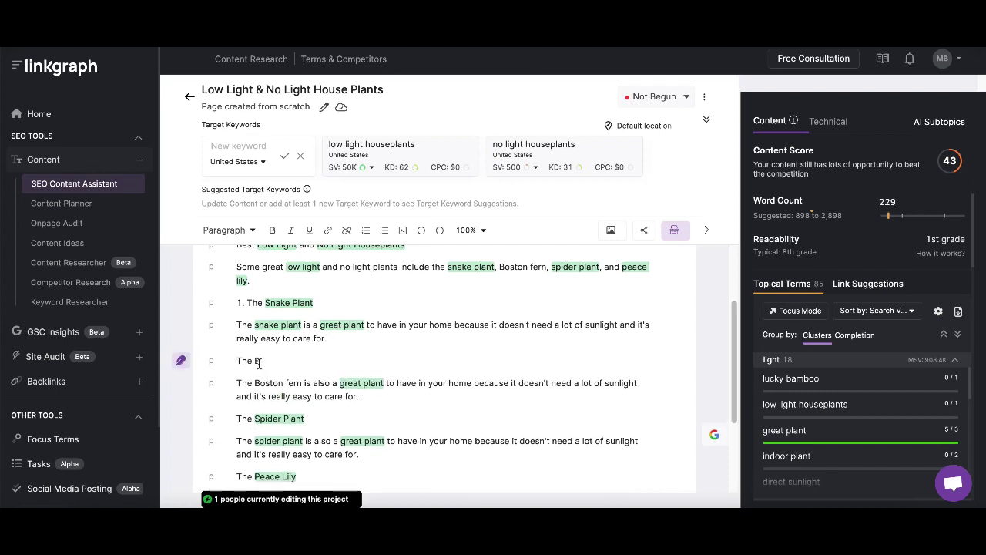
pyautogui.write('oston Fern')
pyautogui.scroll(-2, 280, 316)
pyautogui.press('Home')
pyautogui.write('2')
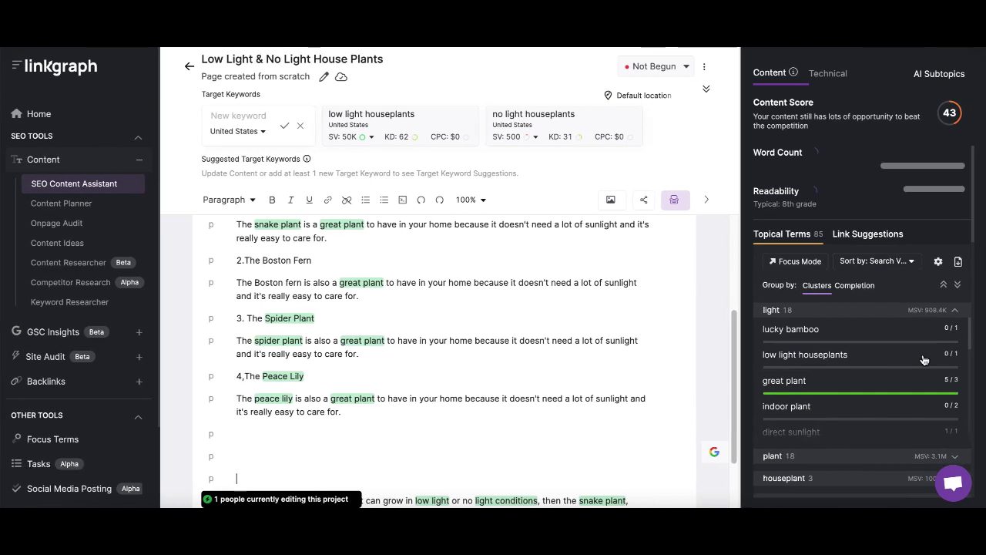
pyautogui.moveTo(924, 360)
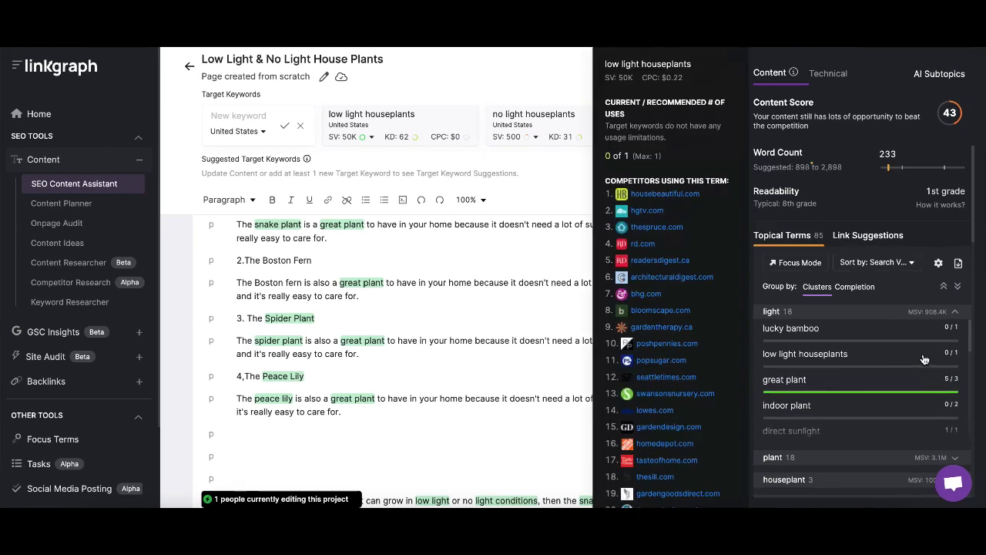
# Sort the Topical Terms by Heading Presence.
pyautogui.click(862, 287)
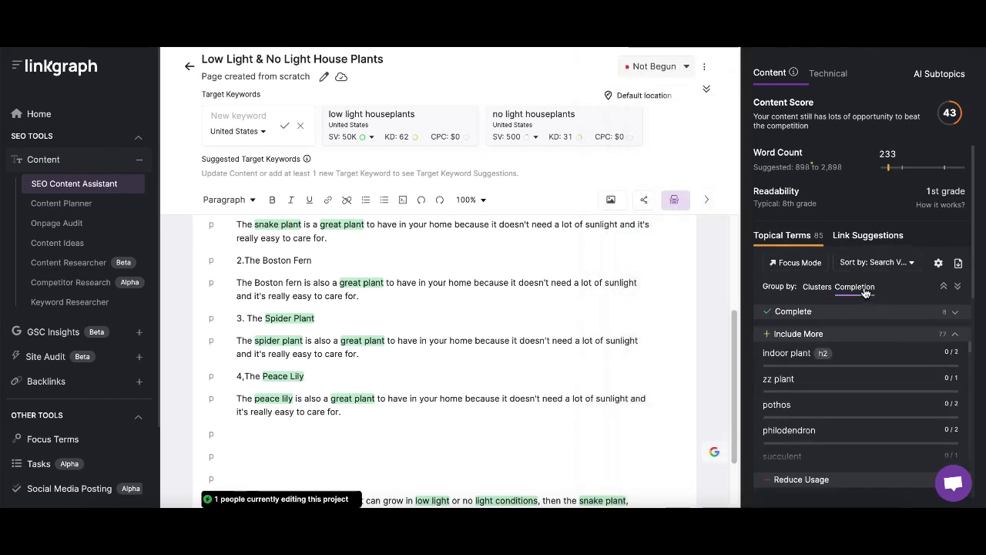
pyautogui.click(896, 264)
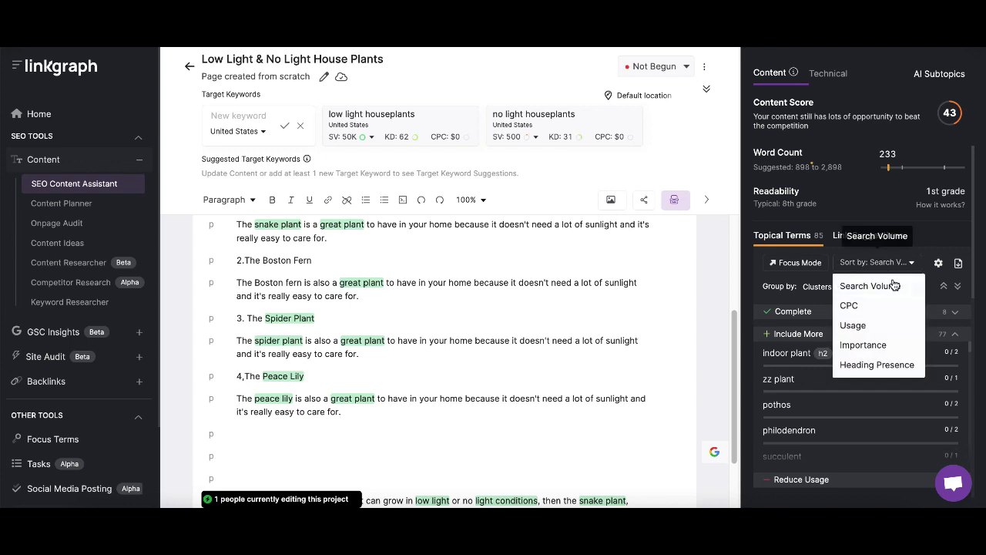
pyautogui.click(874, 366)
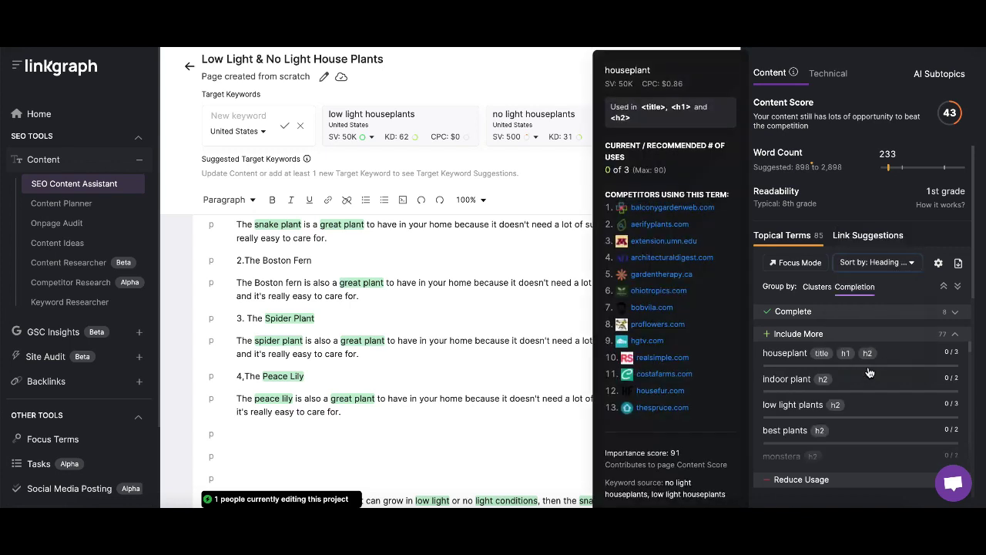
pyautogui.moveTo(797, 386)
pyautogui.moveTo(793, 436)
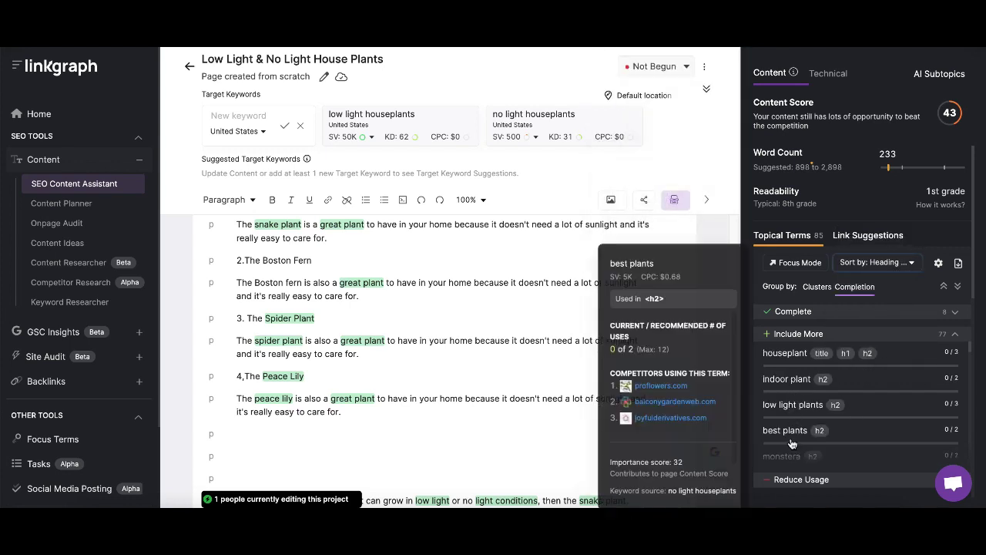
pyautogui.scroll(-1, 807, 437)
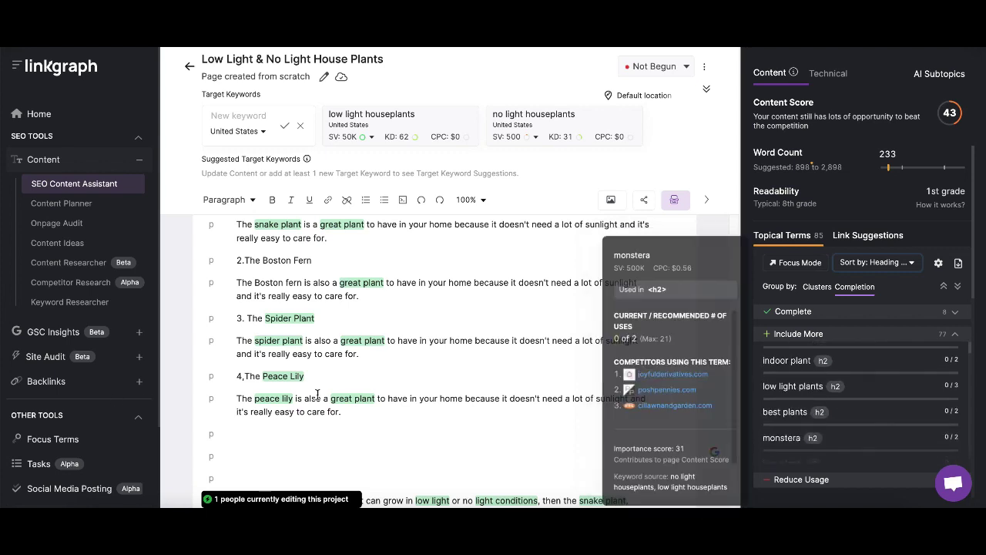
# Fix the '4. The Peace Lily' heading and add the heading '5. Monsteras'.
pyautogui.click(244, 378)
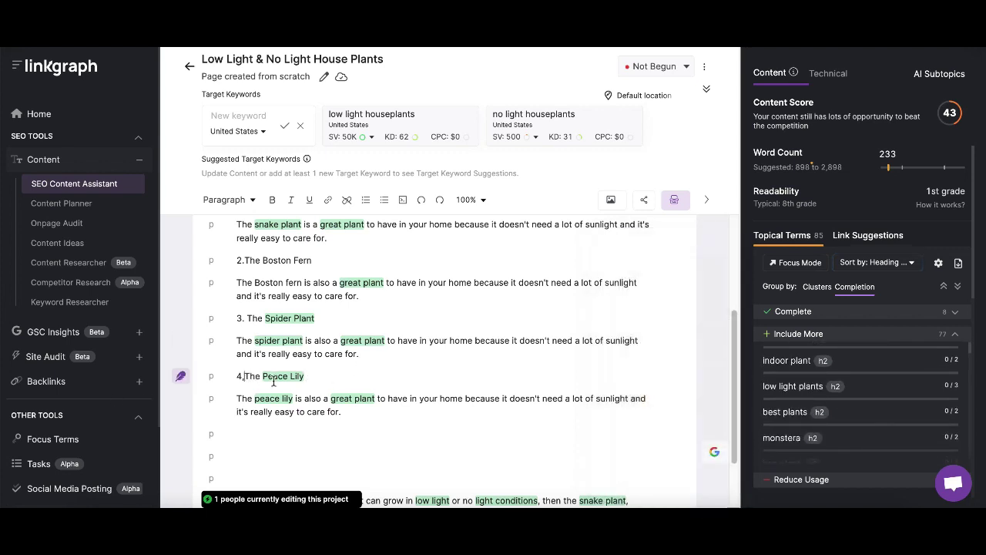
pyautogui.write('=')
pyautogui.press('BackSpace')
pyautogui.press('BackSpace')
pyautogui.write('. ')
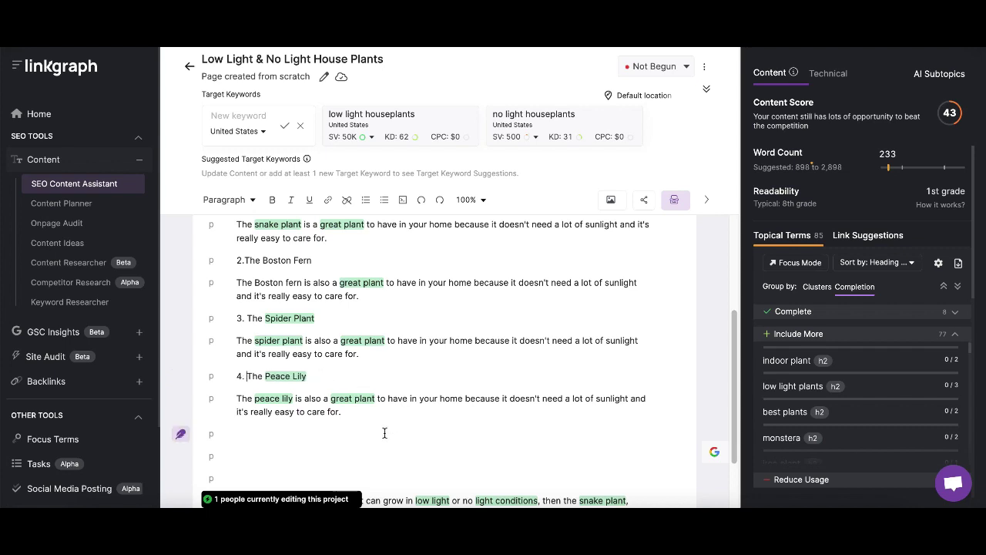
pyautogui.write('Mon')
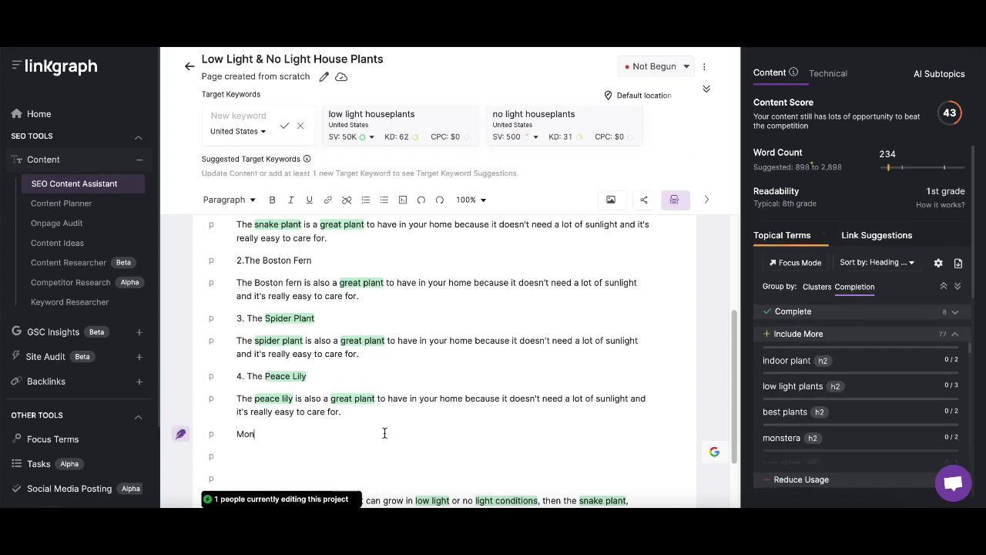
pyautogui.press('BackSpace')
pyautogui.press('BackSpace')
pyautogui.press('BackSpace')
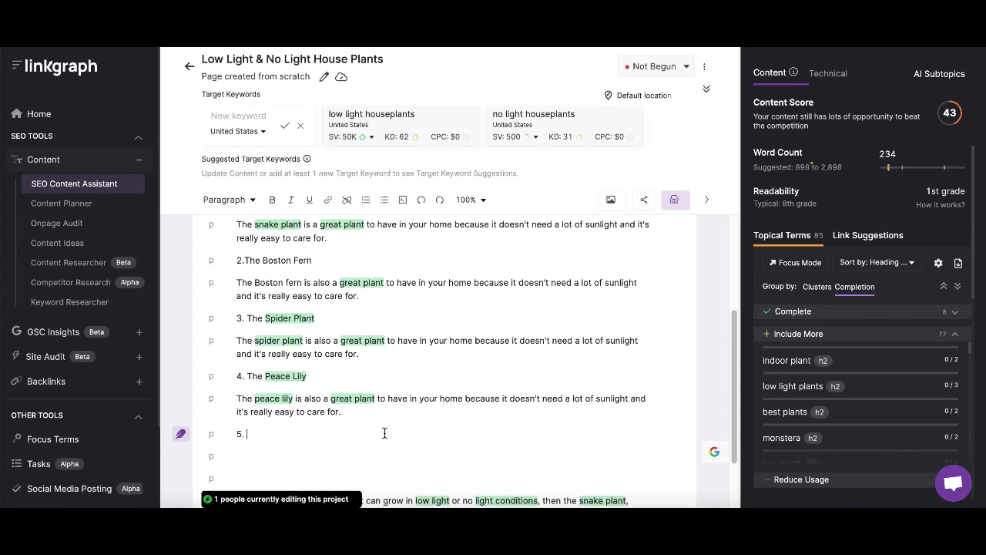
pyautogui.write('5. Monsteras')
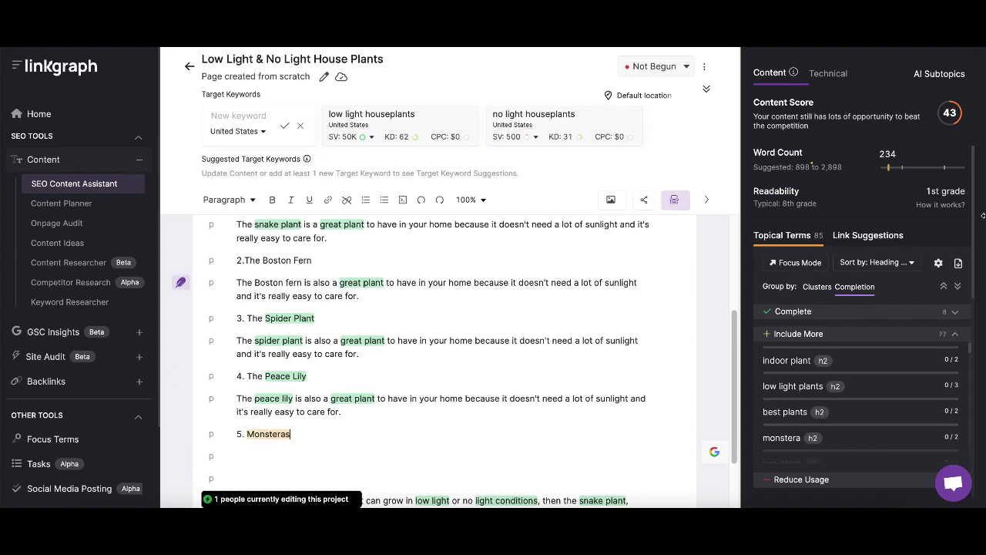
# Add headings 6. Iron Plant, 7. Chinese Evergreen, 8. The ZZ Plant, 9. Pothos, 10. The Philodenron.
pyautogui.scroll(-1, 859, 383)
pyautogui.moveTo(859, 383)
pyautogui.scroll(-1, 859, 383)
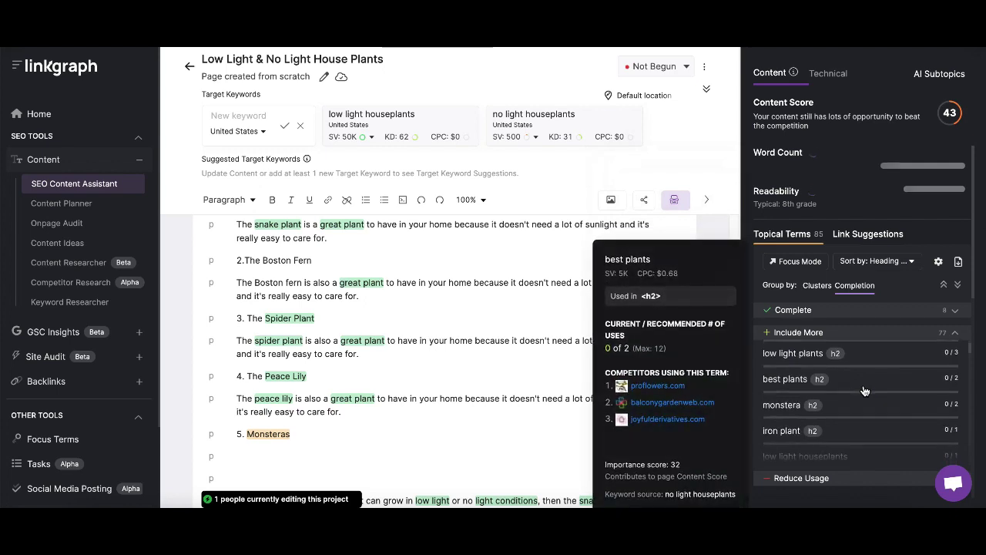
pyautogui.press('Return')
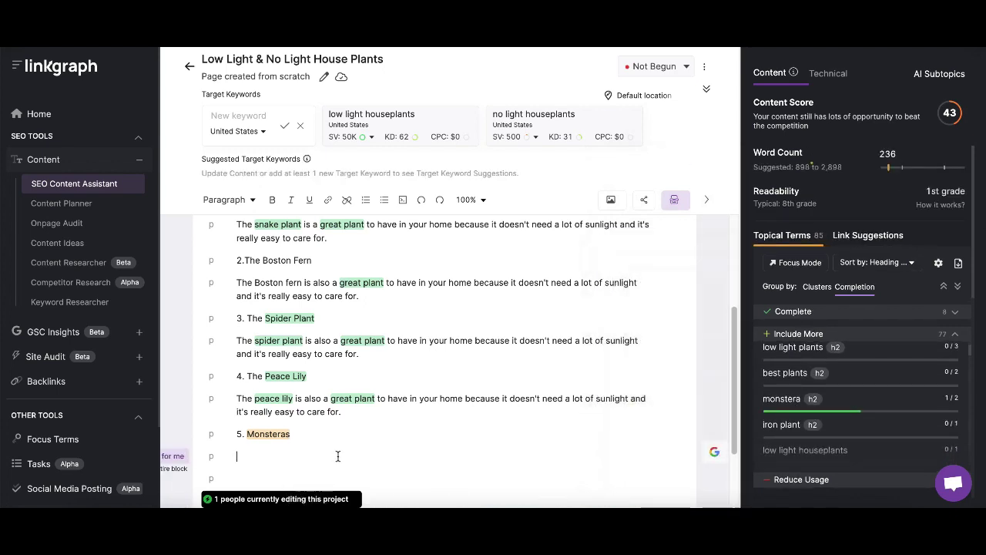
pyautogui.write('6. Iron Plant')
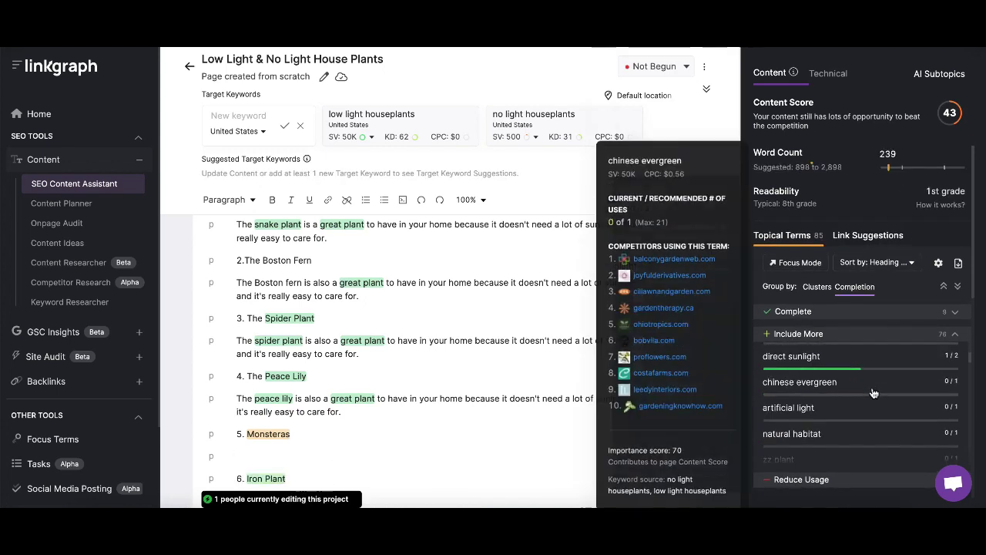
pyautogui.press('Return')
pyautogui.press('Return')
pyautogui.write('7. Chinese Evergreen')
pyautogui.press('Return')
pyautogui.press('Return')
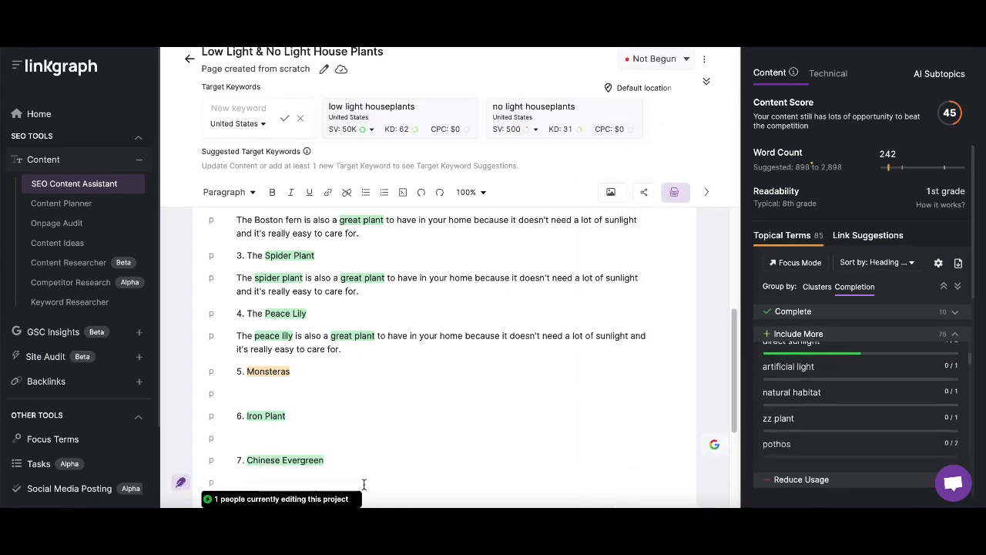
pyautogui.write('8. The ZZ Plant')
pyautogui.press('Return')
pyautogui.press('Return')
pyautogui.write('9. Pothos')
pyautogui.press('Return')
pyautogui.press('Return')
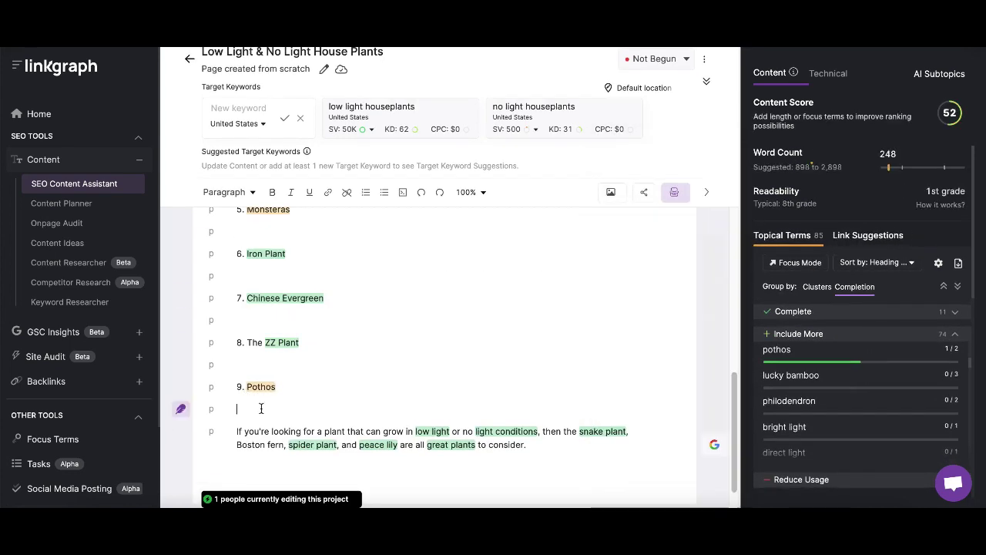
pyautogui.write('10. The Philodenron')
pyautogui.press('Return')
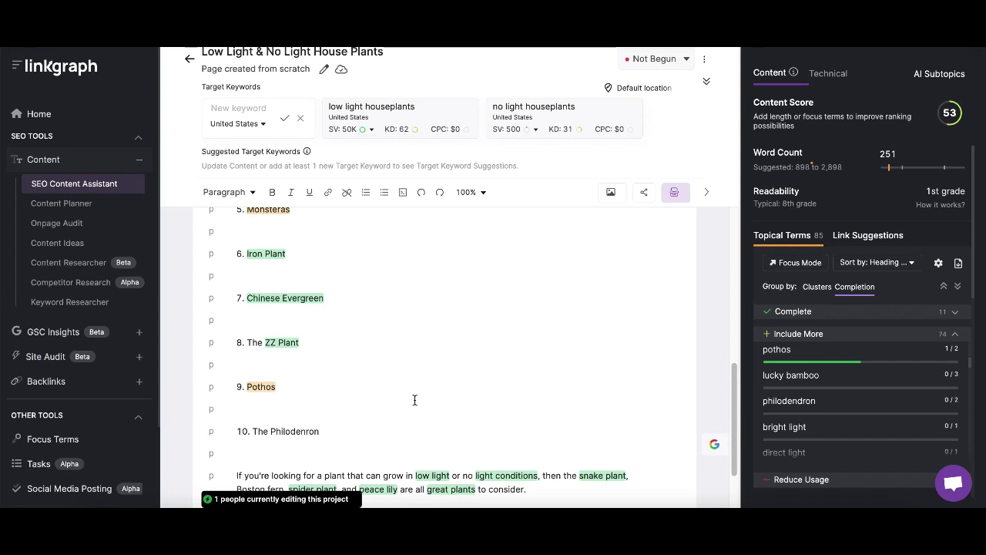
pyautogui.scroll(-3, 830, 385)
# Insert the heading '11. Other Plants to Consider' above the closing paragraph.
pyautogui.moveTo(805, 395)
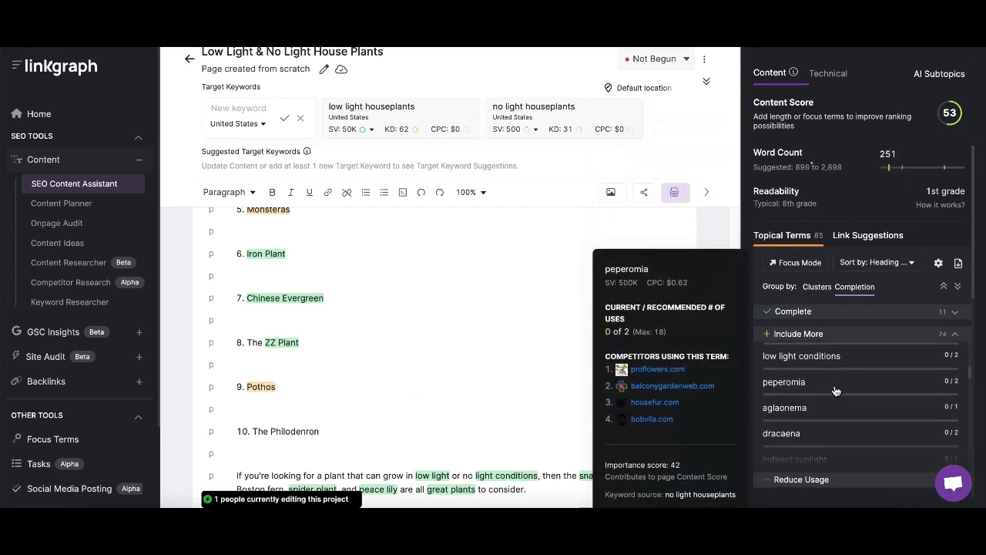
pyautogui.scroll(-1, 804, 377)
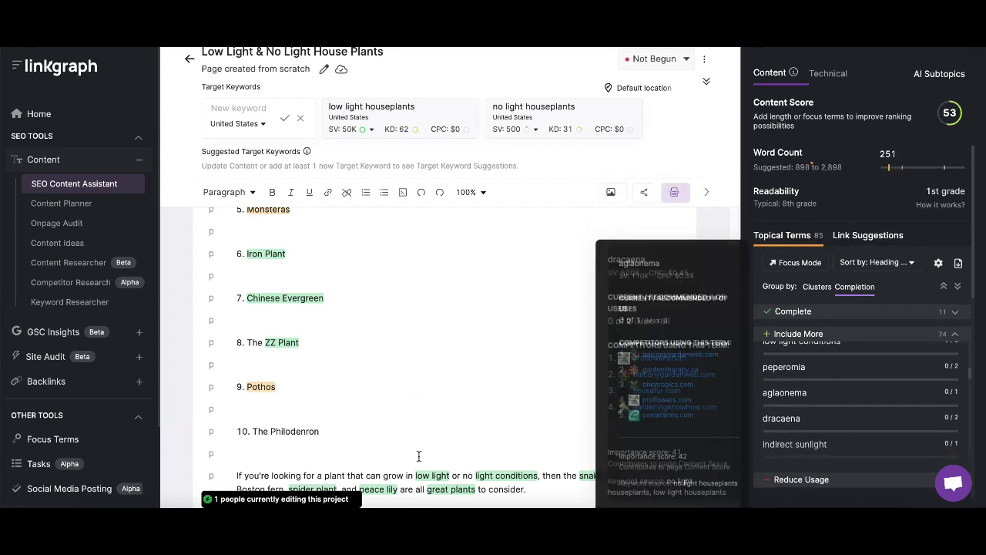
pyautogui.press('Return')
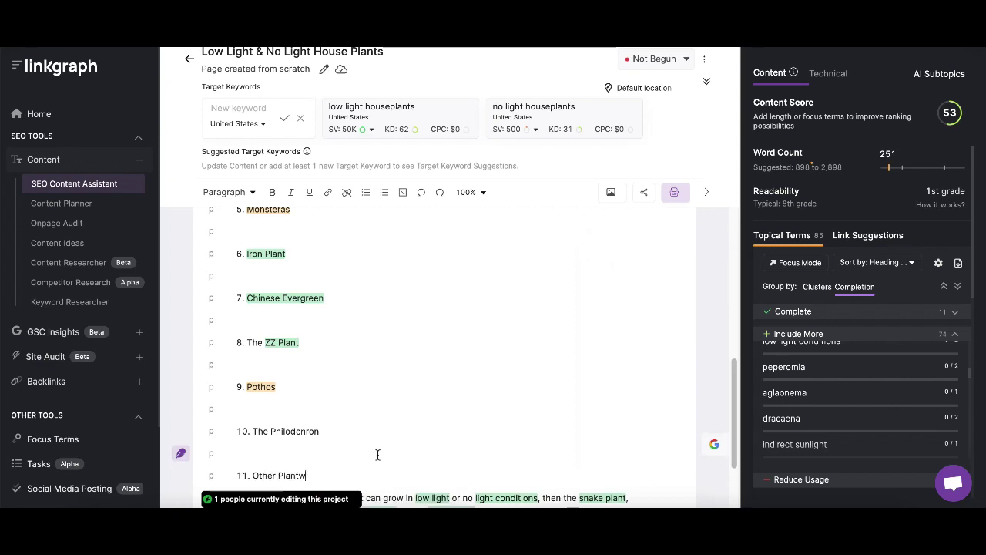
pyautogui.write('11. Other Plants to Consider')
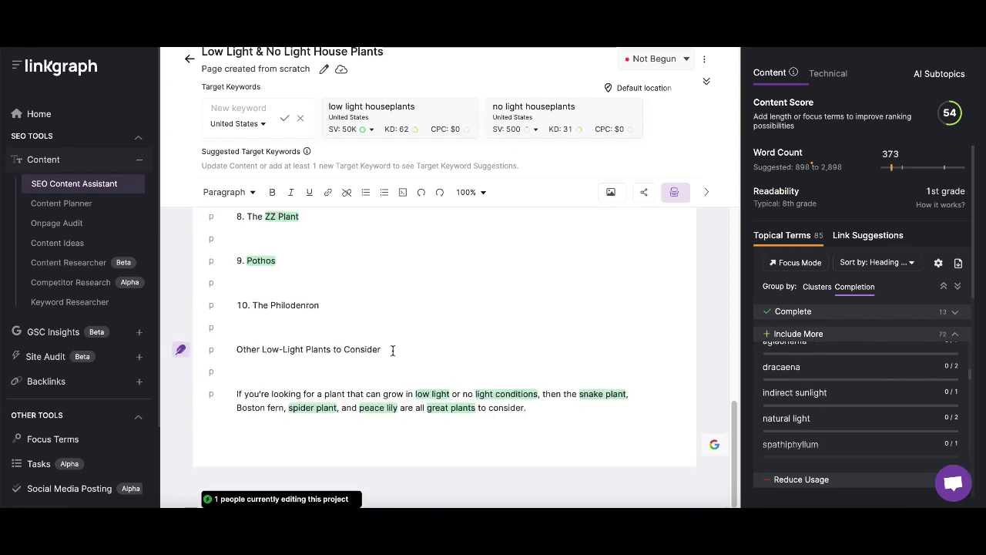
pyautogui.press('BackSpace')
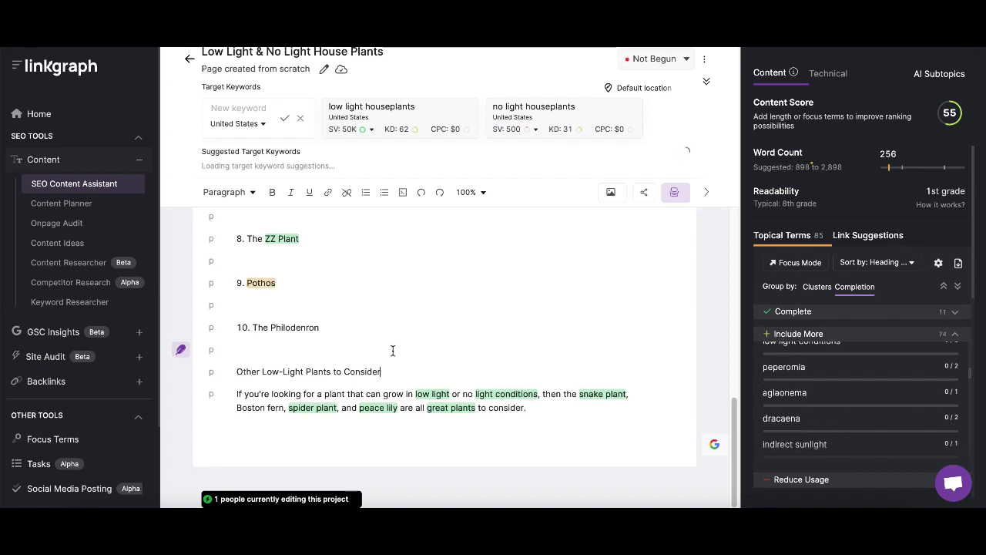
pyautogui.press('Return')
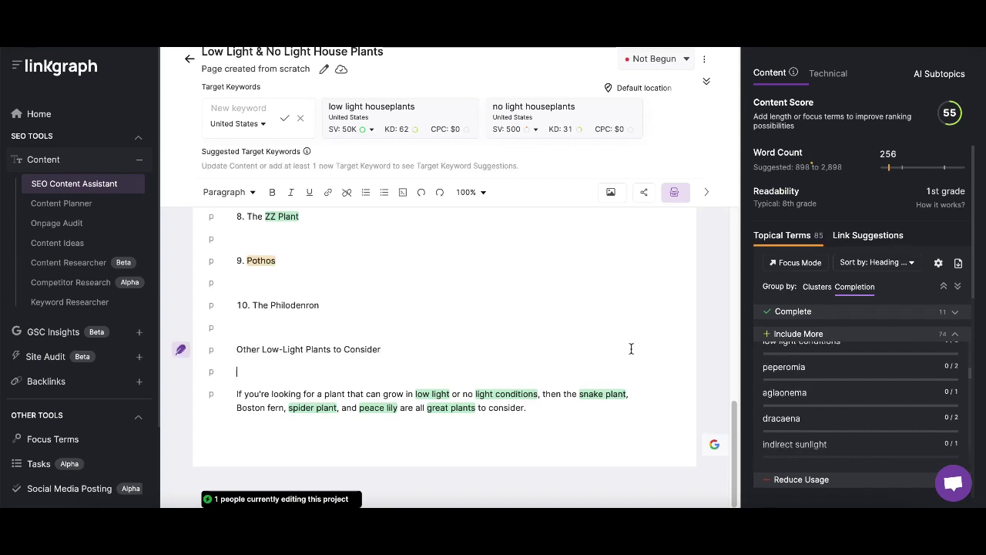
# List dracaena, aglaonema and peperomia under the heading, copied from Topical Terms.
pyautogui.click(817, 419)
pyautogui.click(364, 365)
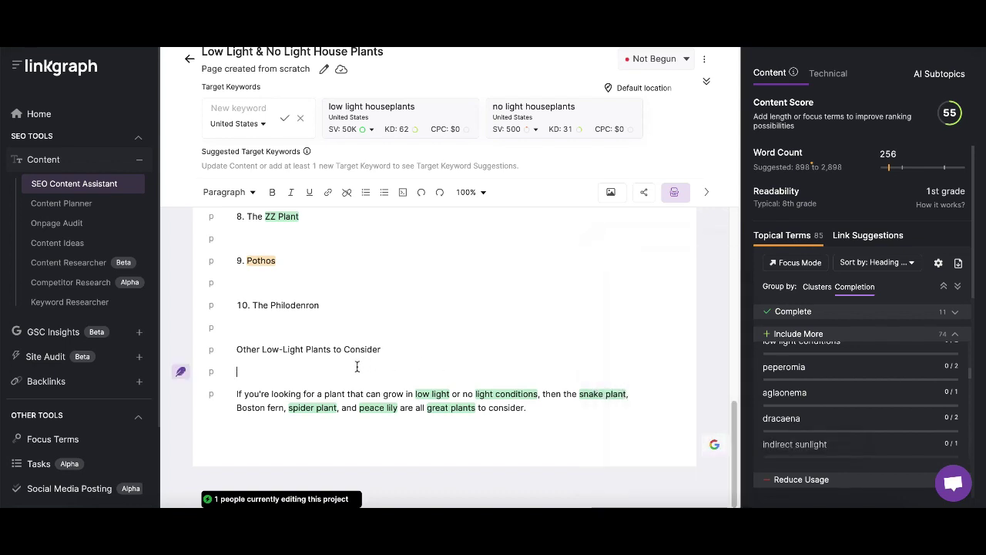
pyautogui.hotkey('ctrl', 'v')
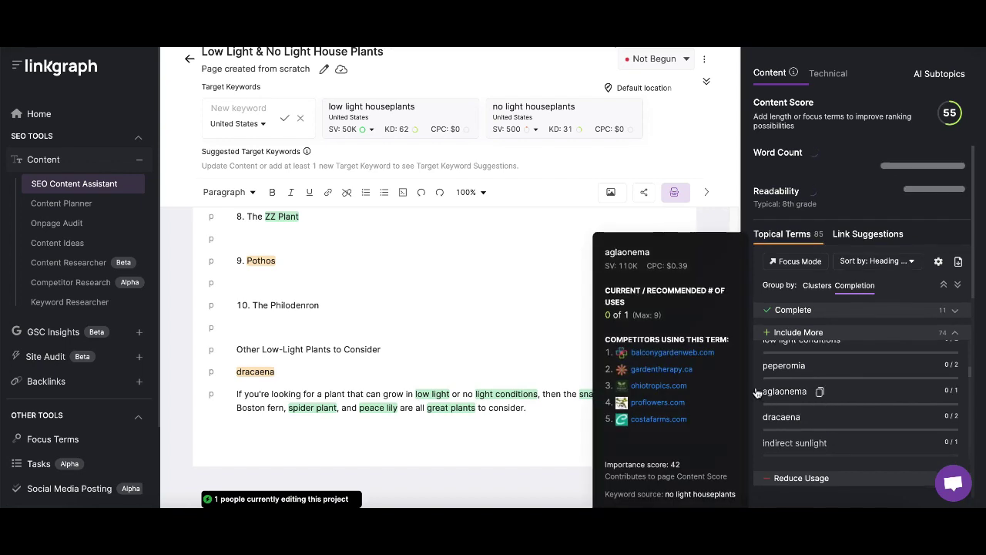
pyautogui.click(818, 398)
pyautogui.click(344, 372)
pyautogui.press('Return')
pyautogui.hotkey('ctrl', 'v')
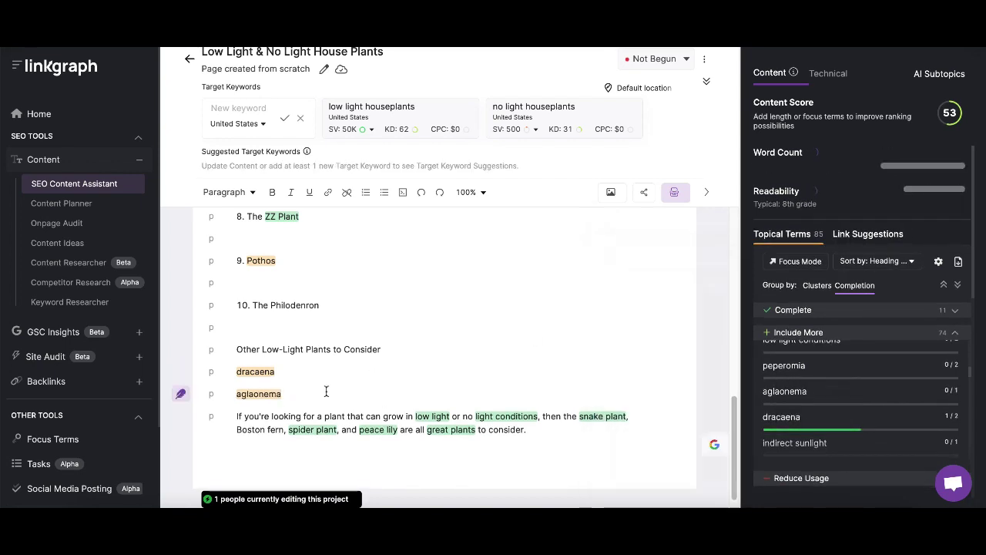
pyautogui.press('Return')
pyautogui.hotkey('ctrl', 'v')
pyautogui.click(784, 393)
pyautogui.doubleClick(258, 417)
pyautogui.hotkey('ctrl', 'v')
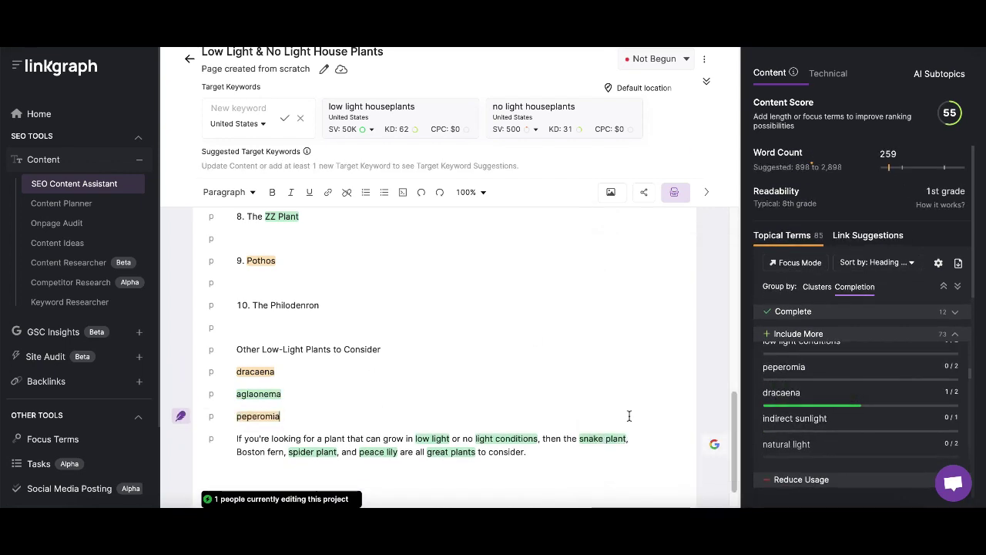
# Continue the list with philodendron, lucky bamboo, parlor palm and cast iron plant.
pyautogui.press('Return')
pyautogui.write('philodendron')
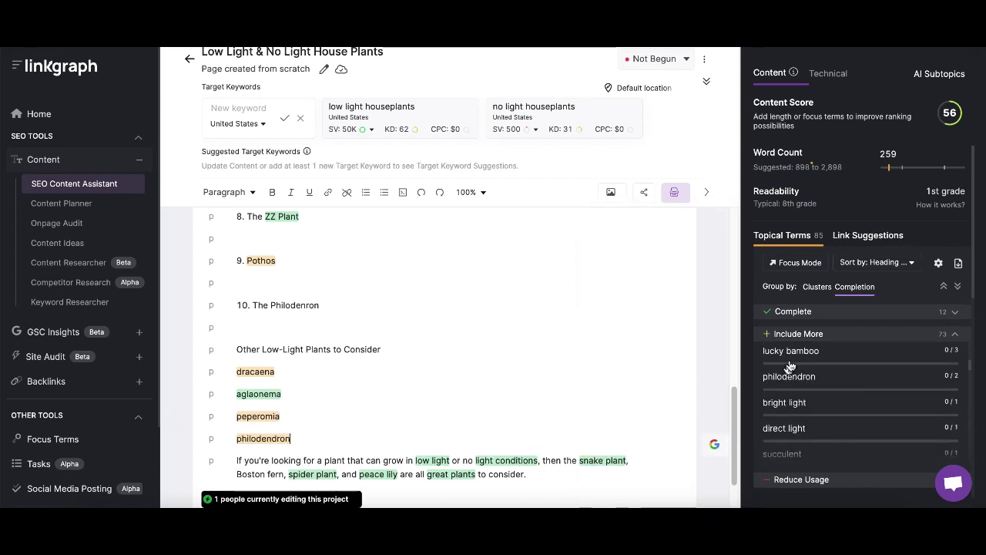
pyautogui.press('Return')
pyautogui.write('lucky bamboo')
pyautogui.press('Return')
pyautogui.write('parlor palm')
pyautogui.click(791, 380)
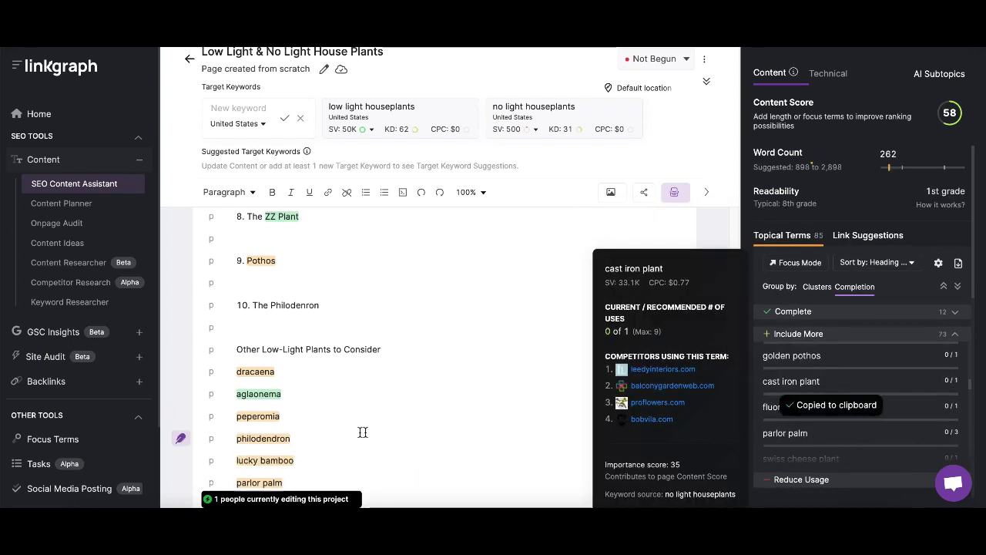
pyautogui.press('Return')
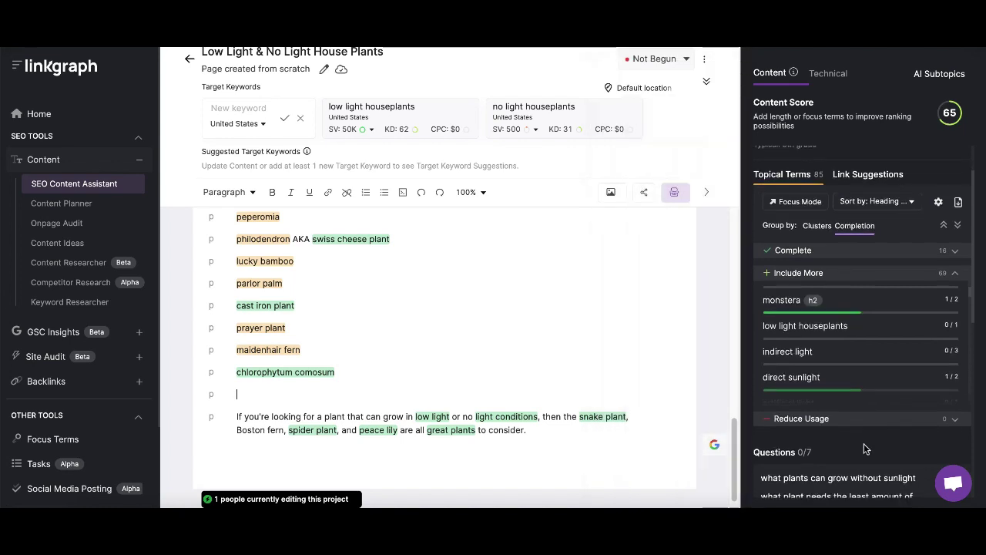
# Under the FAQs heading, add 'can zero light grow plants?' from Questions with an AI-generated answer.
pyautogui.scroll(-6, 864, 443)
pyautogui.scroll(3, 886, 362)
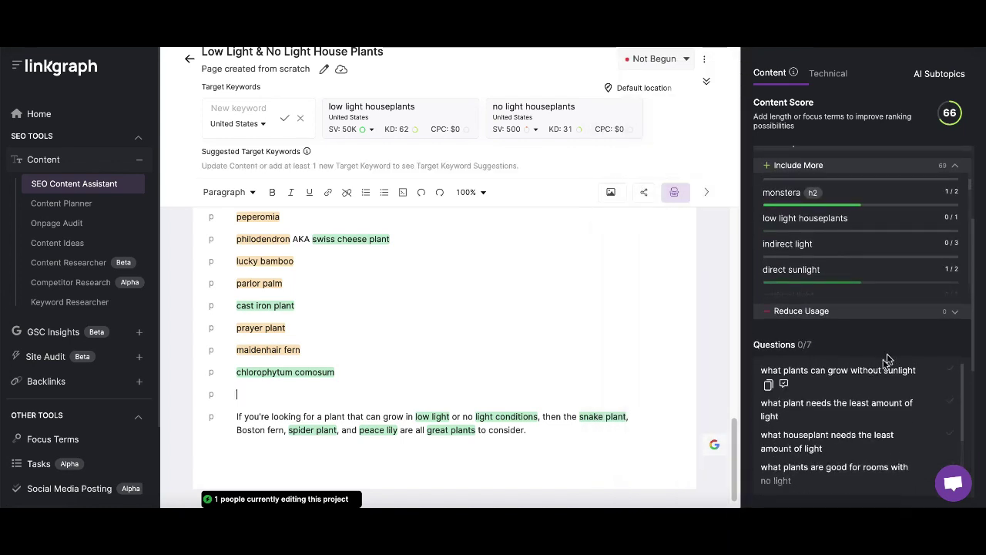
pyautogui.scroll(-2, 886, 358)
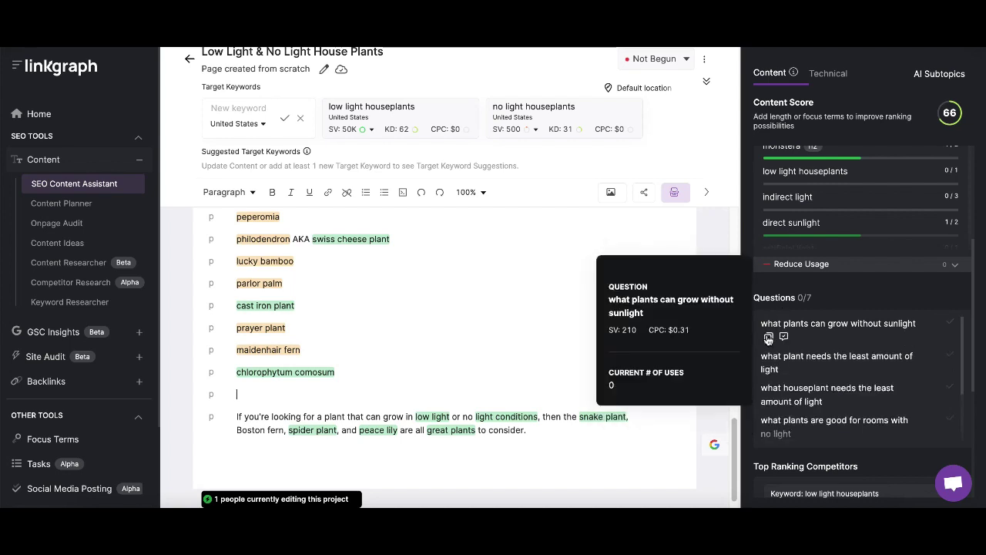
pyautogui.click(769, 340)
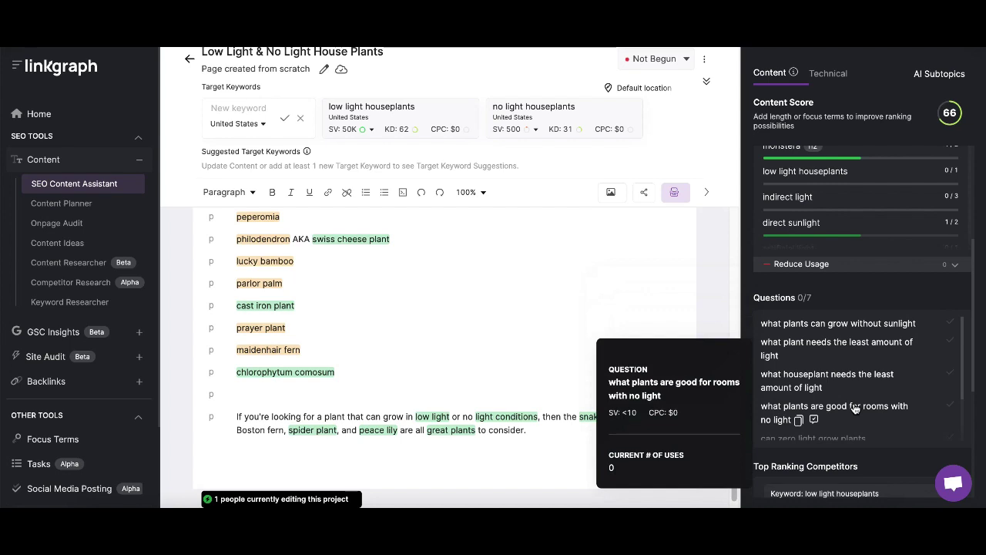
pyautogui.scroll(-2, 854, 408)
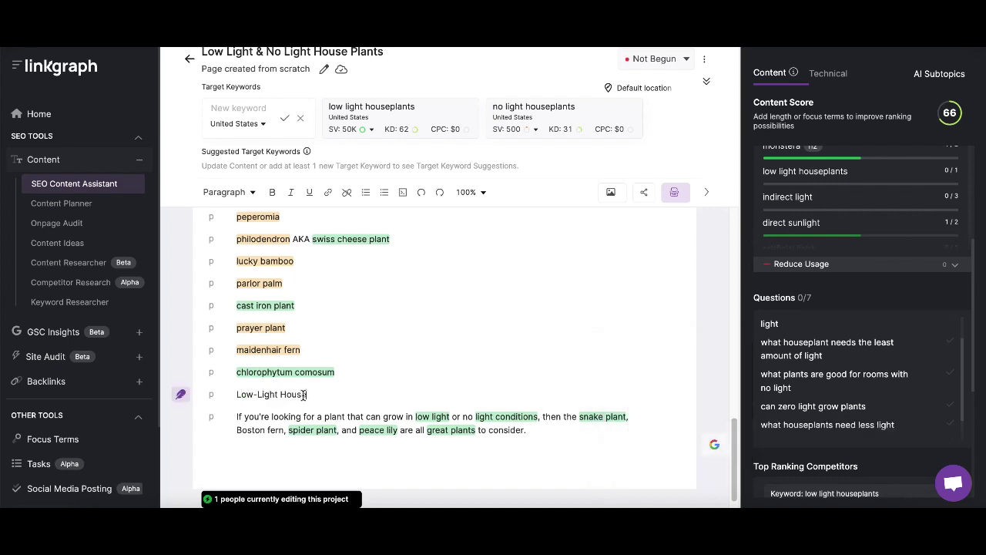
pyautogui.write('Plabt FAQs')
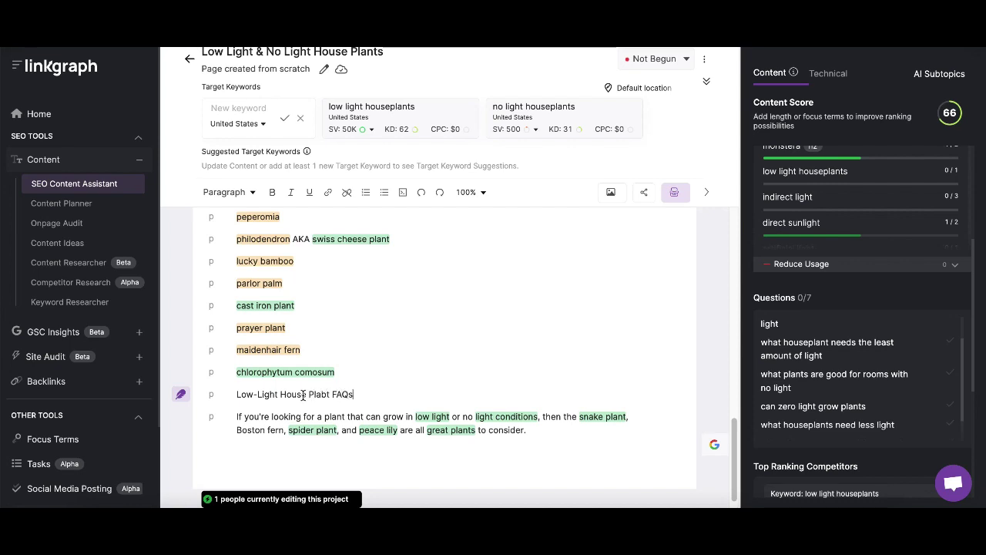
pyautogui.press('Return')
pyautogui.hotkey('ctrl', 'v')
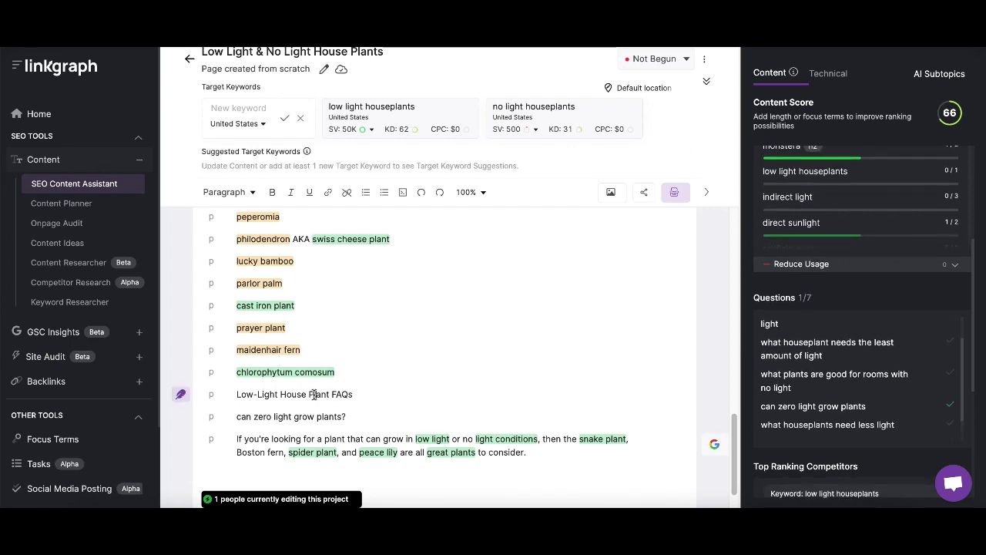
pyautogui.click(370, 414)
pyautogui.tripleClick(239, 415)
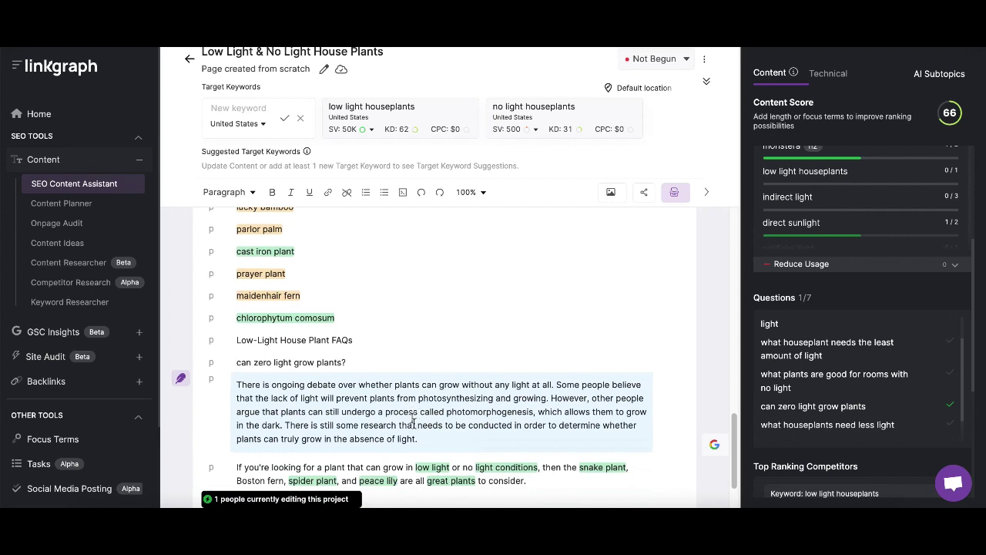
pyautogui.click(431, 439)
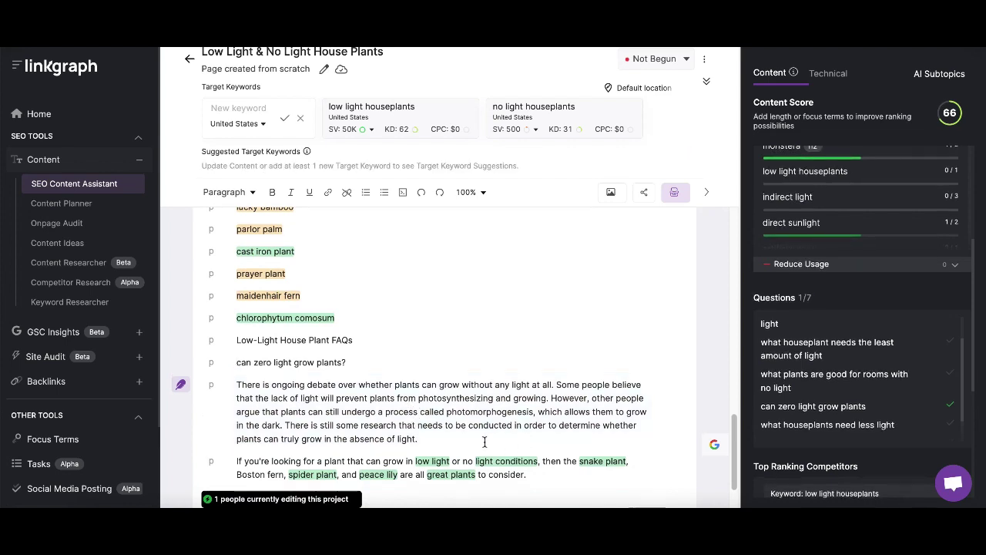
# Add the heading 'How to use indoor plant lights for houseplants' and AI-generate paragraphs for it.
pyautogui.press('Return')
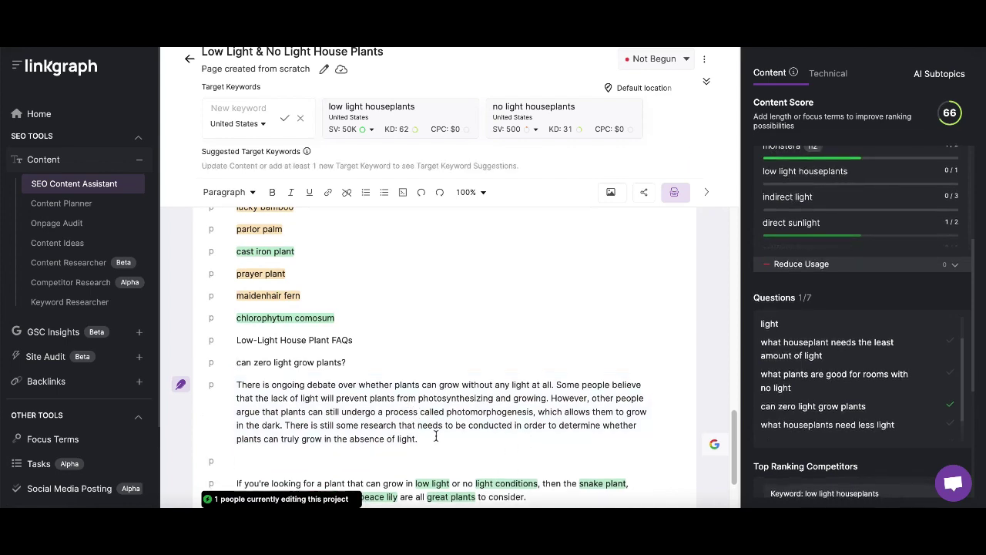
pyautogui.write('Indoor plant light')
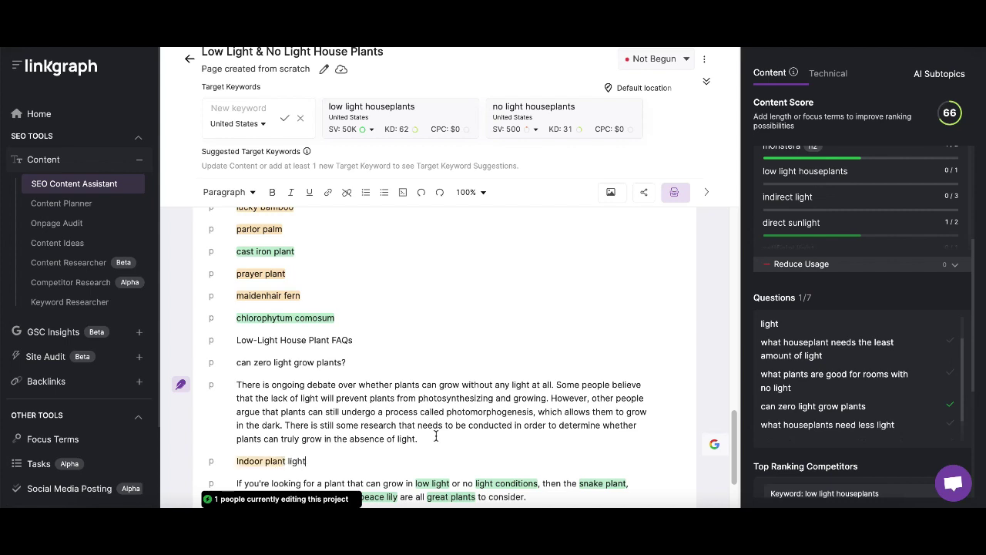
pyautogui.write('s for houseplants')
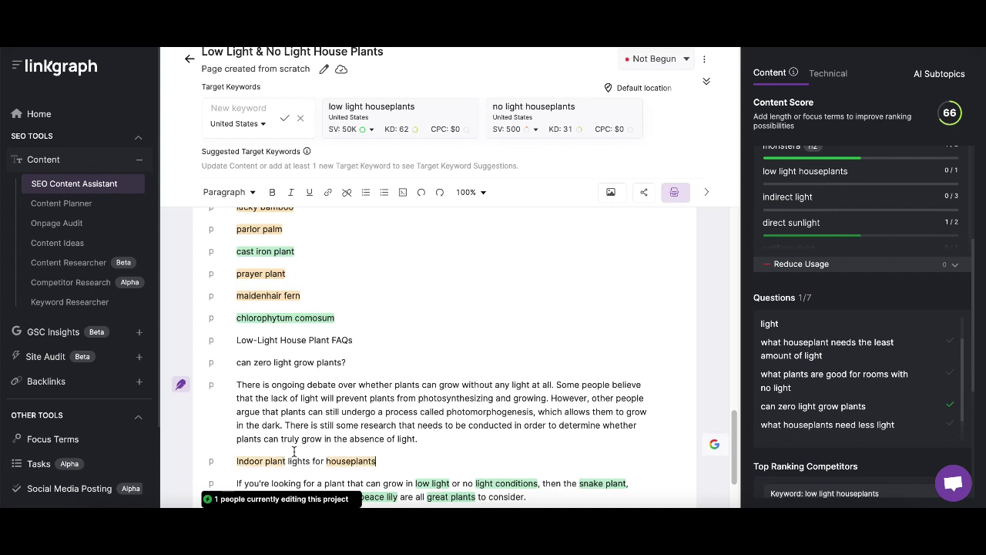
pyautogui.click(237, 462)
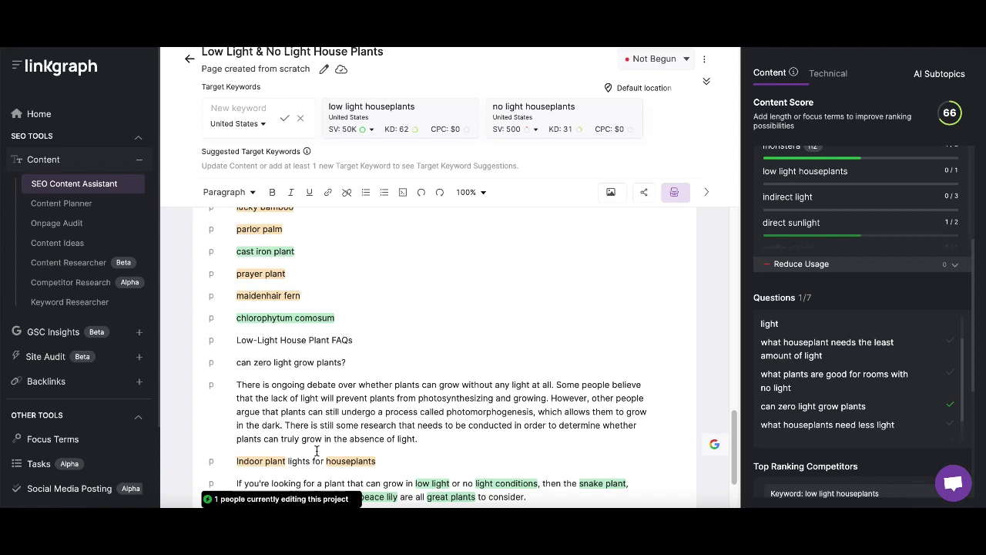
pyautogui.write('How to use')
pyautogui.press('Delete')
pyautogui.write('i')
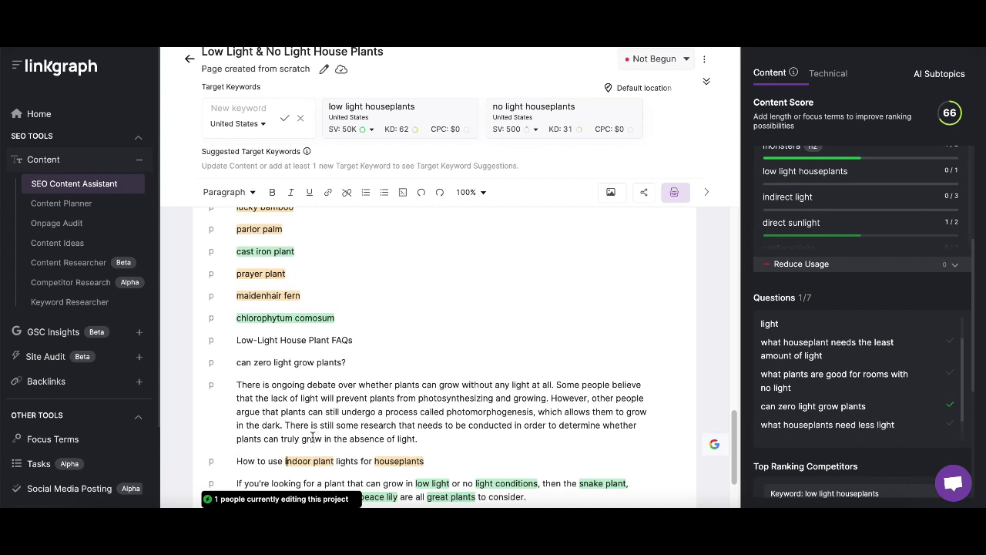
pyautogui.click(181, 462)
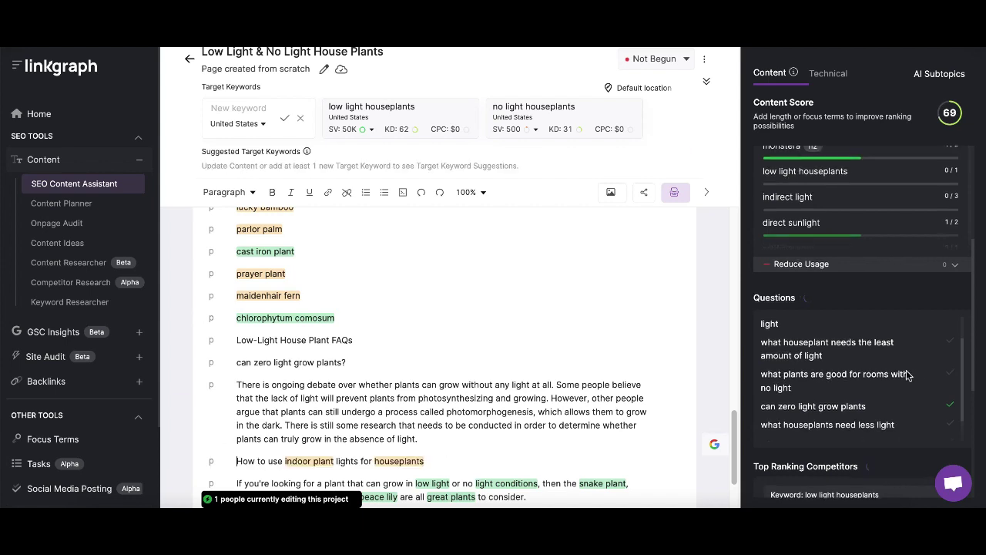
# Review the generated section and move to the empty paragraph before the conclusion.
pyautogui.scroll(-1, 894, 366)
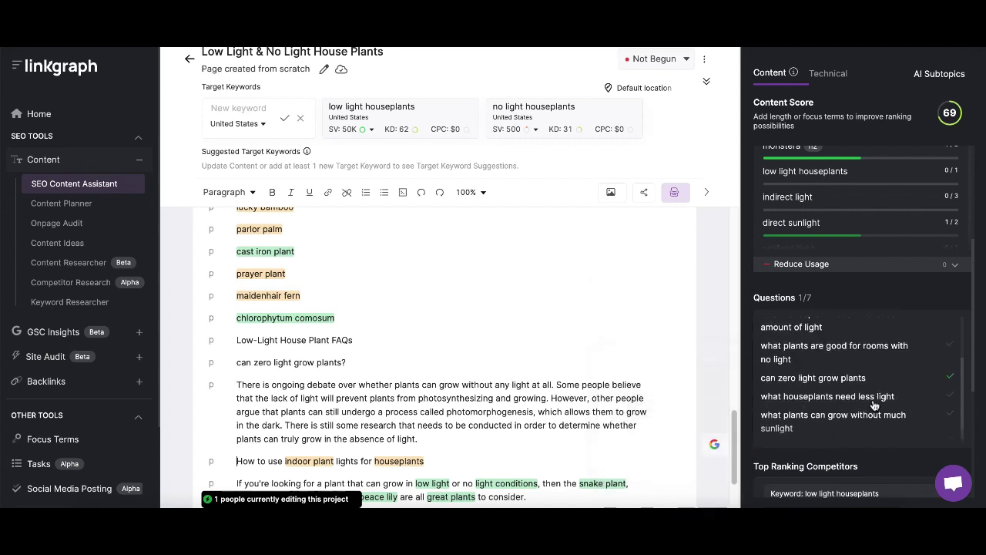
pyautogui.scroll(5, 848, 416)
pyautogui.scroll(-2, 499, 416)
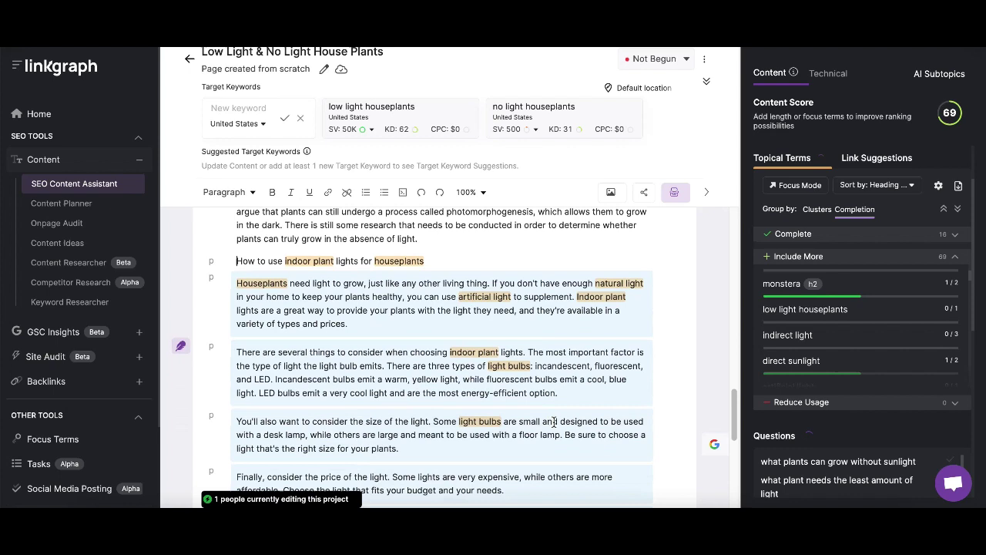
pyautogui.moveTo(873, 295)
pyautogui.scroll(-3, 299, 418)
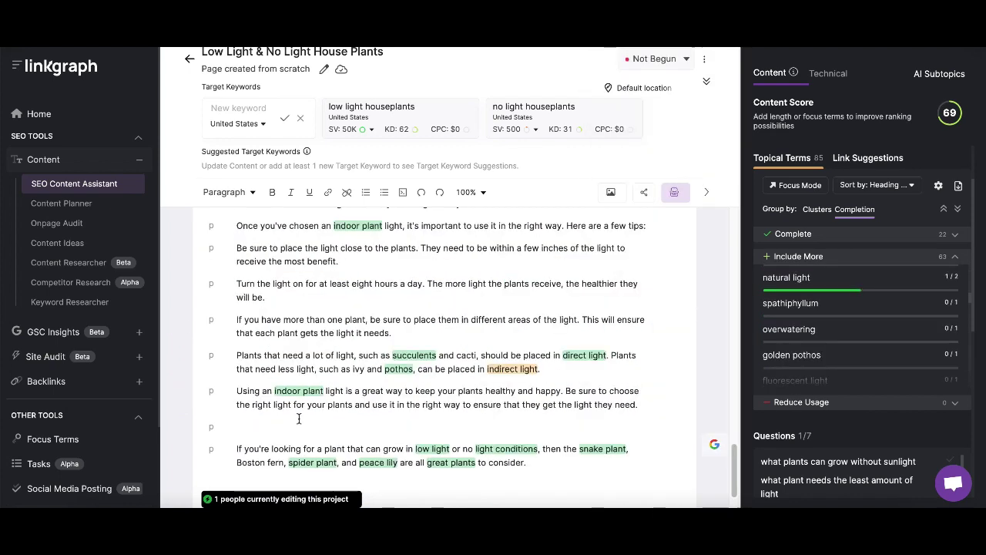
pyautogui.click(299, 419)
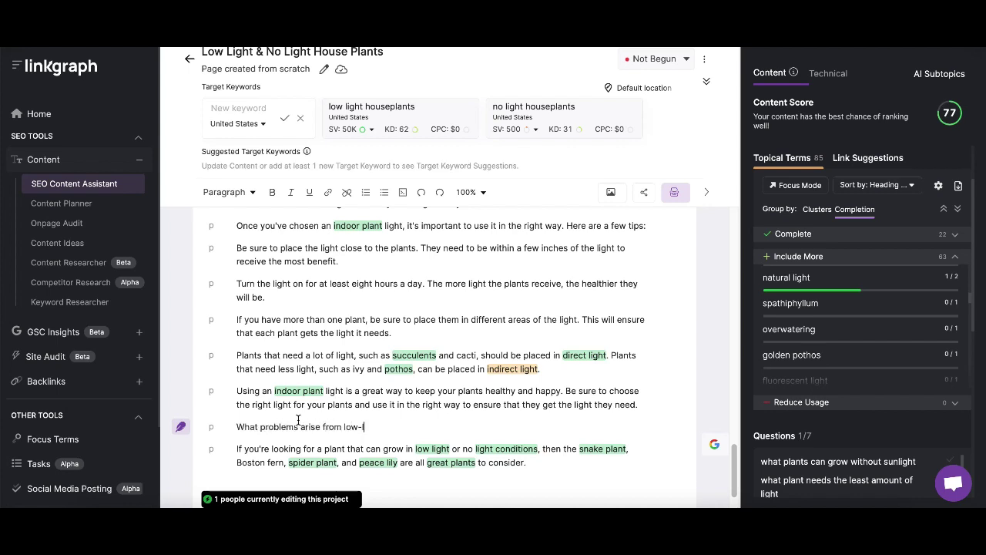
# Add 'What problems arise from low-light house plants?' with an AI answer ending 'such as root rot'.
pyautogui.write('What problems arise from low-light house plants?')
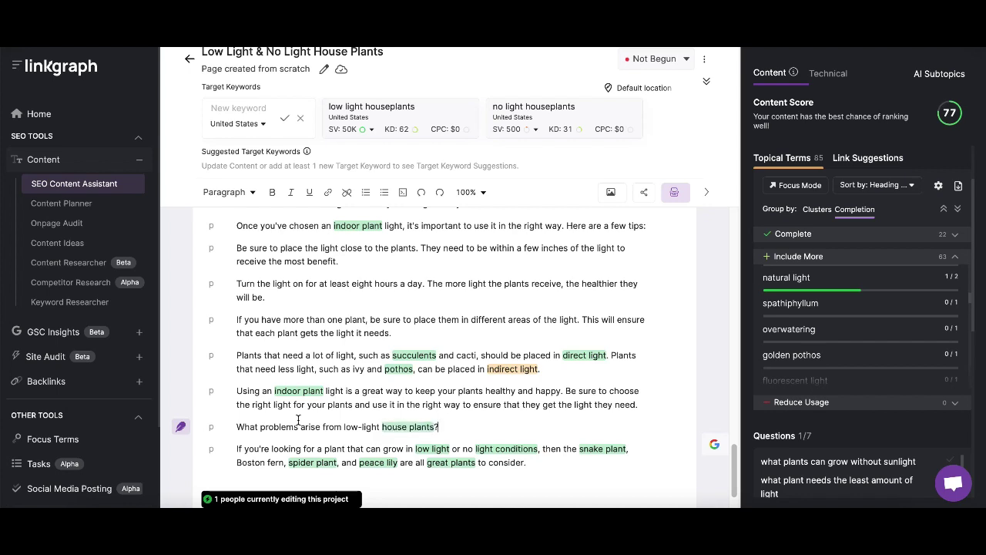
pyautogui.moveTo(438, 427); pyautogui.dragTo(237, 427)
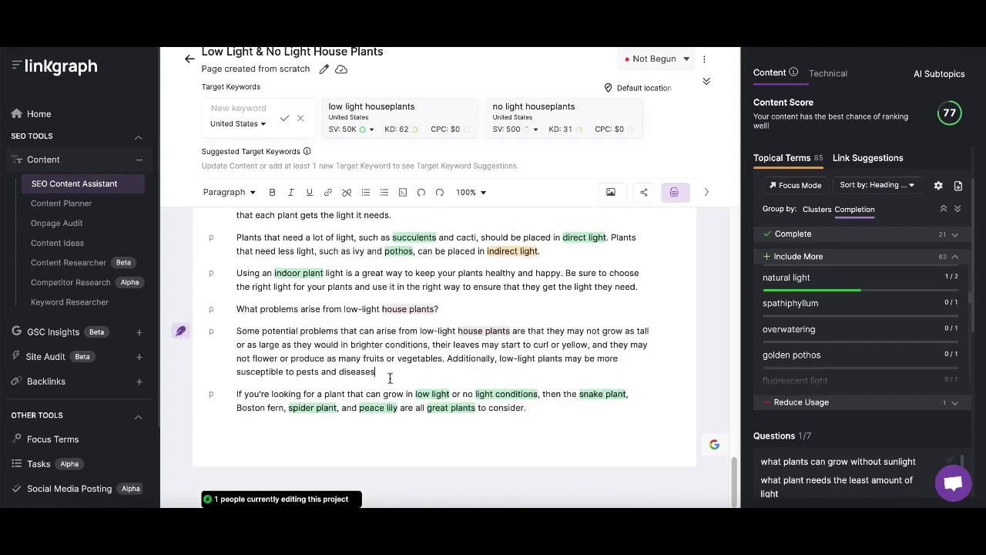
pyautogui.write('.')
pyautogui.write('suc')
pyautogui.write('h as root rot')
# Review the Topical Terms list for remaining suggested terms.
pyautogui.moveTo(894, 342)
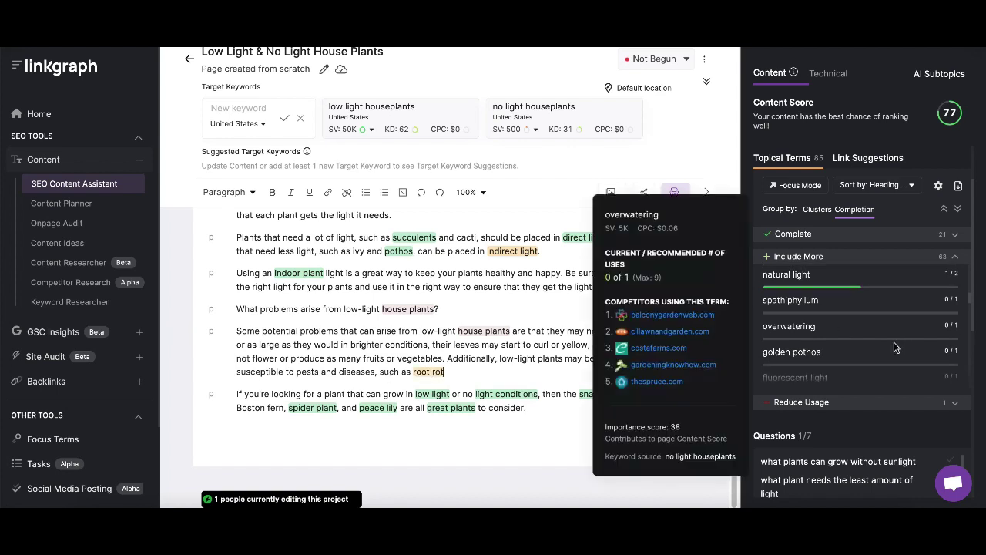
pyautogui.moveTo(848, 351)
pyautogui.moveTo(728, 360)
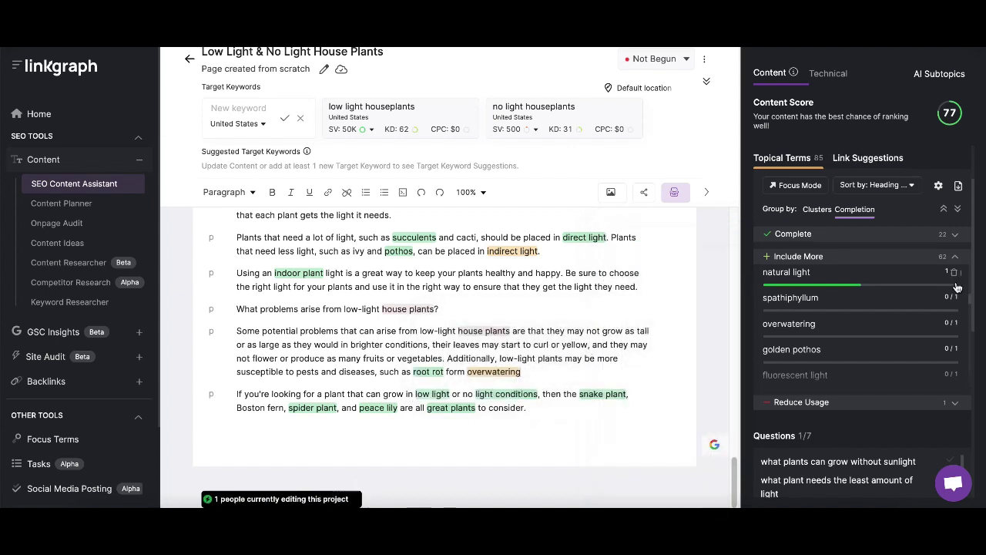
pyautogui.moveTo(942, 312)
pyautogui.scroll(-3, 940, 312)
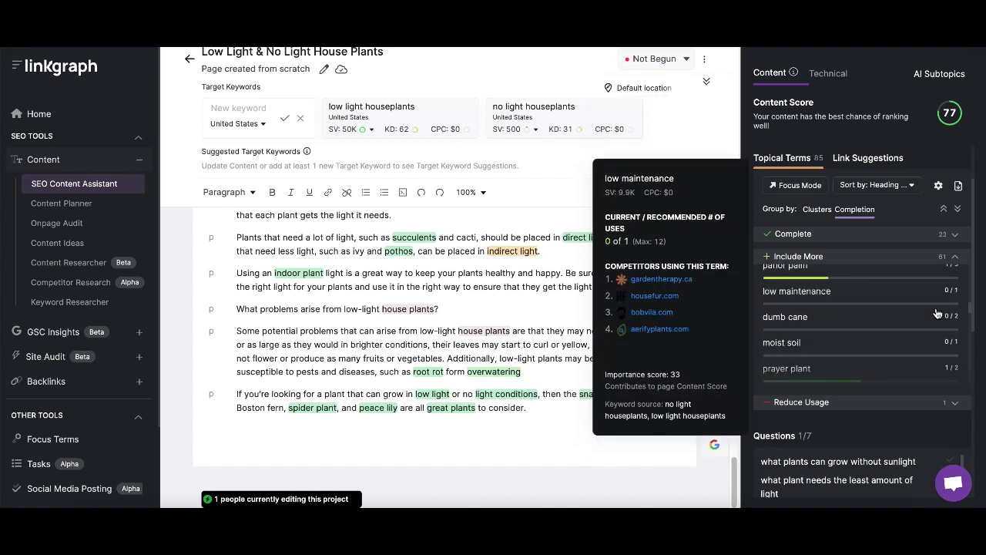
pyautogui.scroll(-2, 936, 312)
pyautogui.scroll(-2, 931, 316)
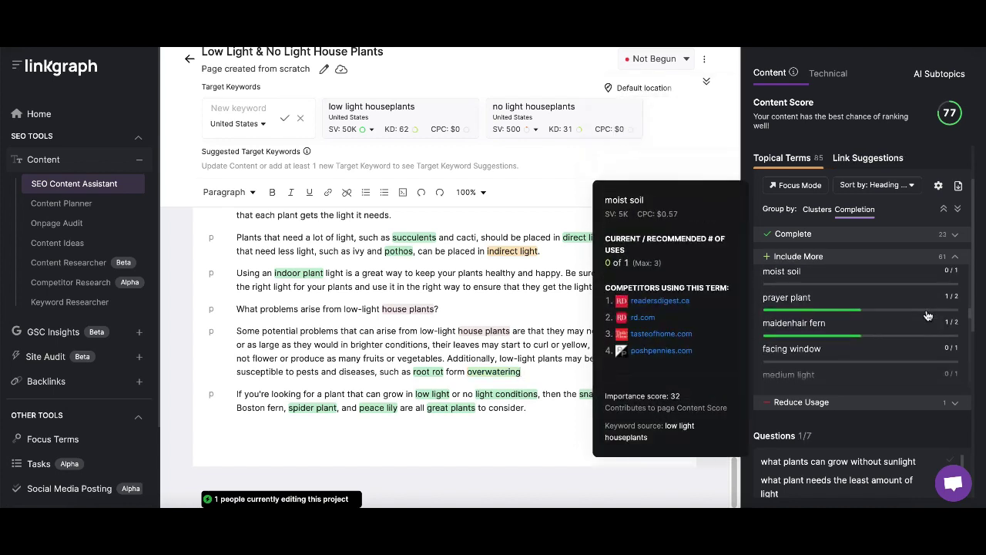
pyautogui.scroll(-3, 925, 331)
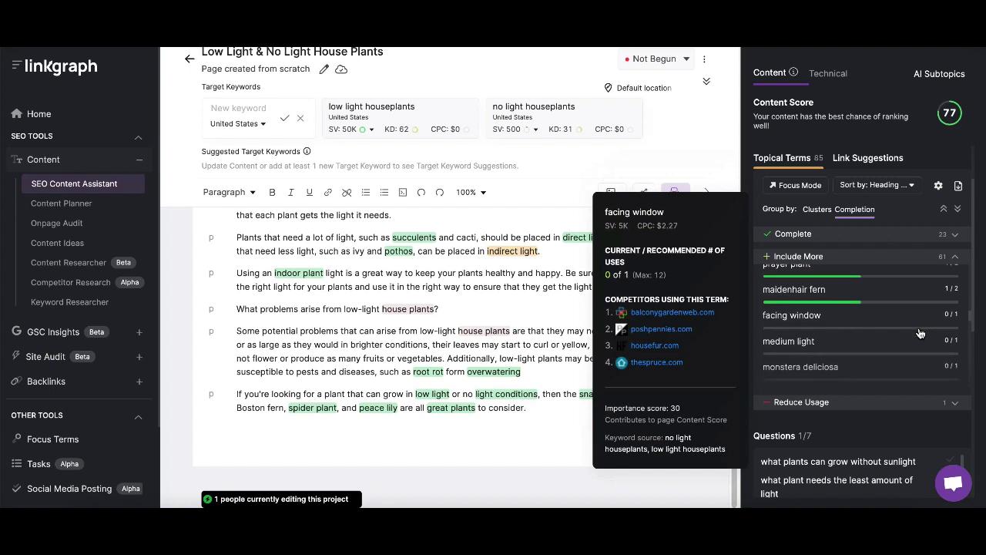
pyautogui.scroll(-4, 919, 332)
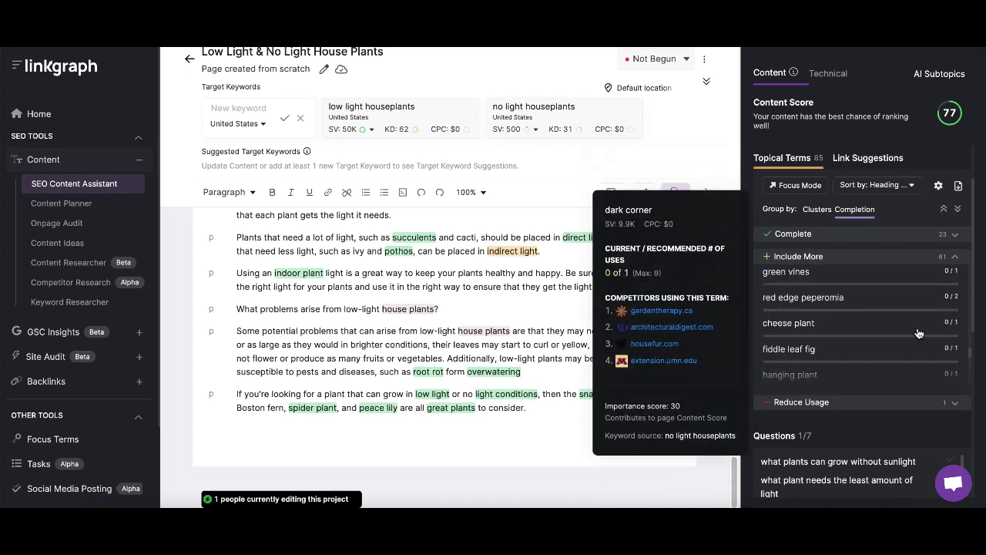
pyautogui.scroll(10, 920, 333)
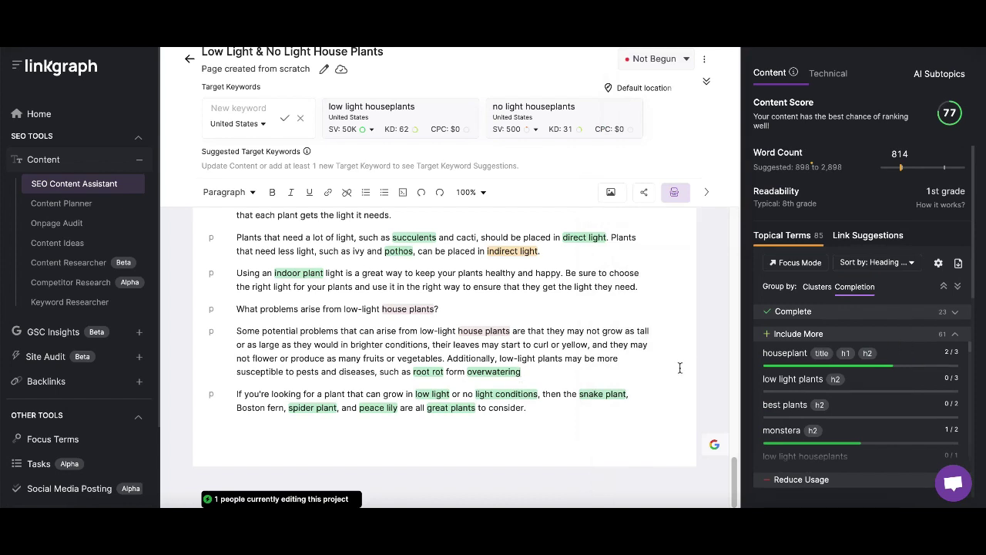
# Delete the Low-Light House Plant FAQs heading, its question and its answer paragraph.
pyautogui.click(549, 376)
pyautogui.scroll(6, 323, 331)
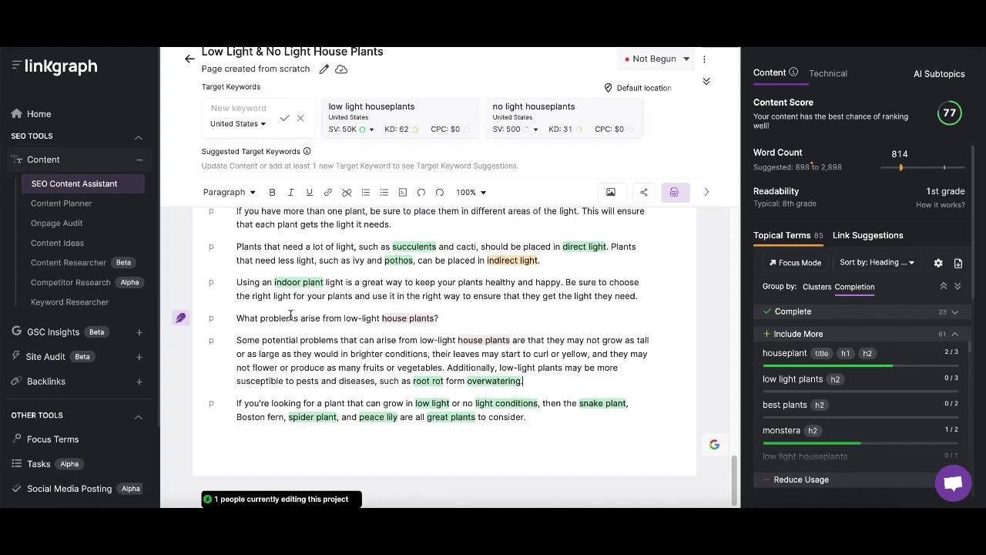
pyautogui.scroll(3, 294, 316)
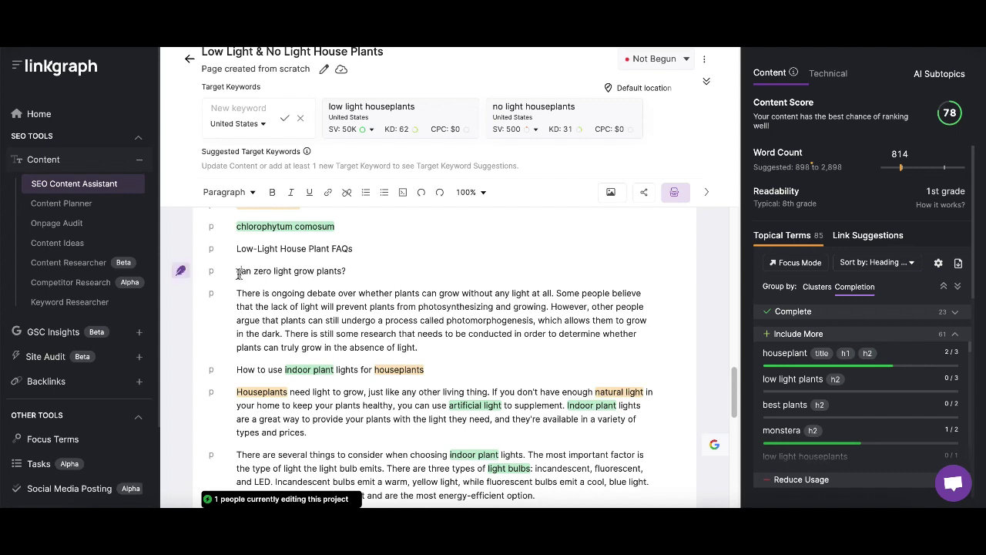
pyautogui.click(236, 271)
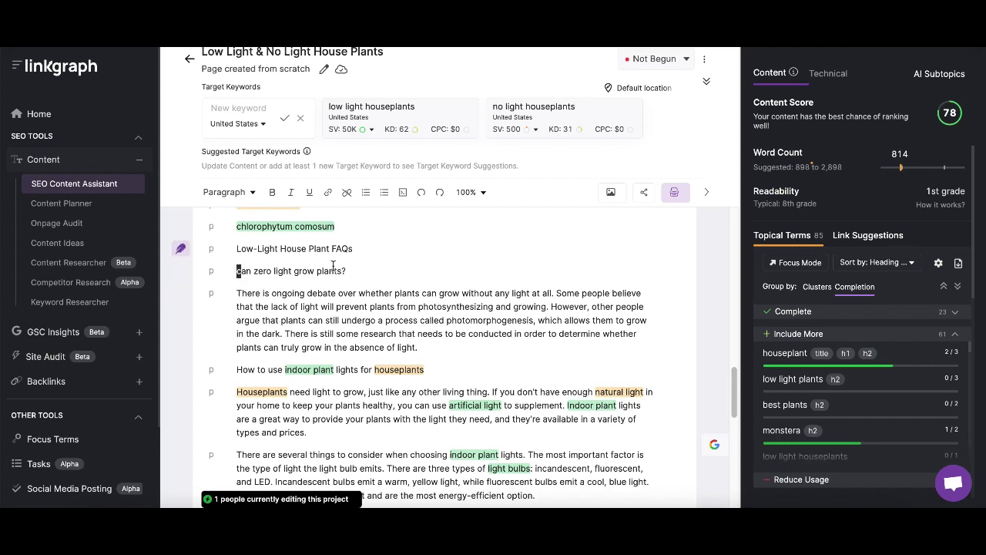
pyautogui.moveTo(419, 348); pyautogui.dragTo(215, 249)
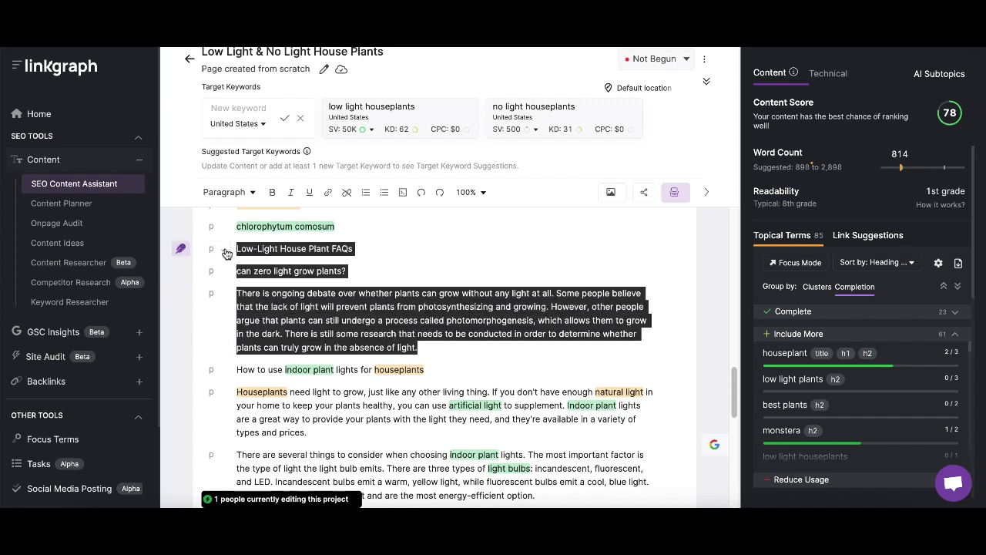
pyautogui.press('BackSpace')
pyautogui.press('BackSpace')
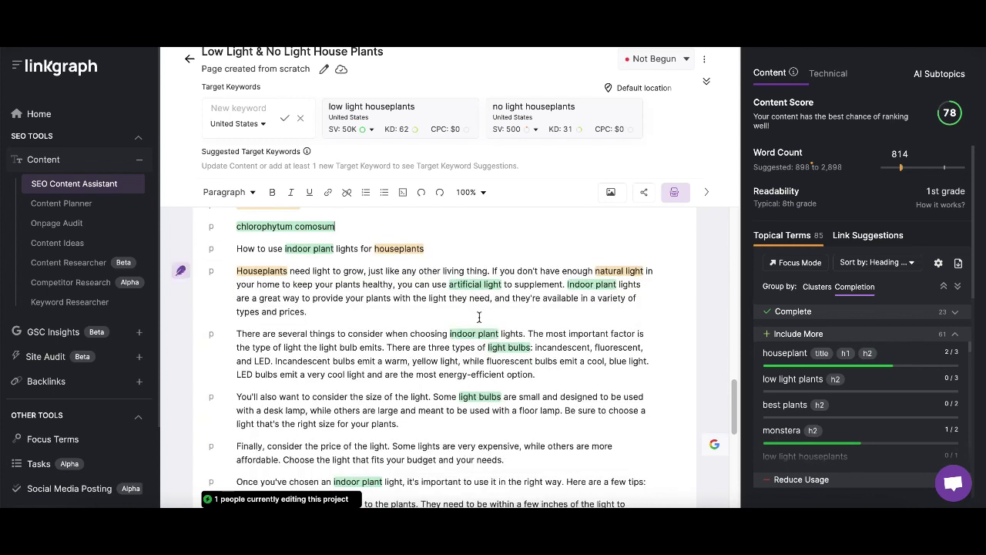
# Format the plant names from Dracaena onward as a bulleted list.
pyautogui.scroll(3, 397, 400)
pyautogui.moveTo(398, 401); pyautogui.dragTo(239, 192)
pyautogui.moveTo(239, 500); pyautogui.dragTo(179, 460)
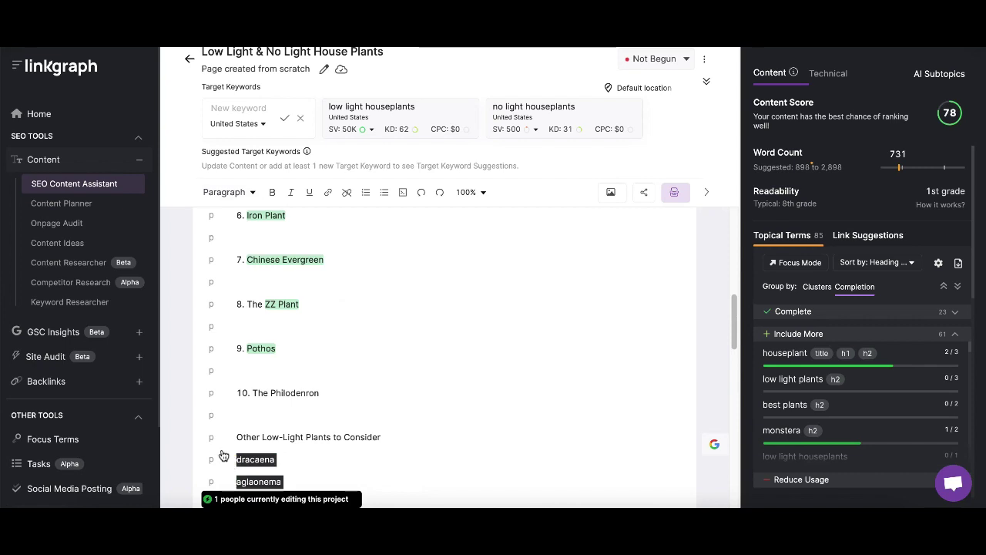
pyautogui.click(384, 192)
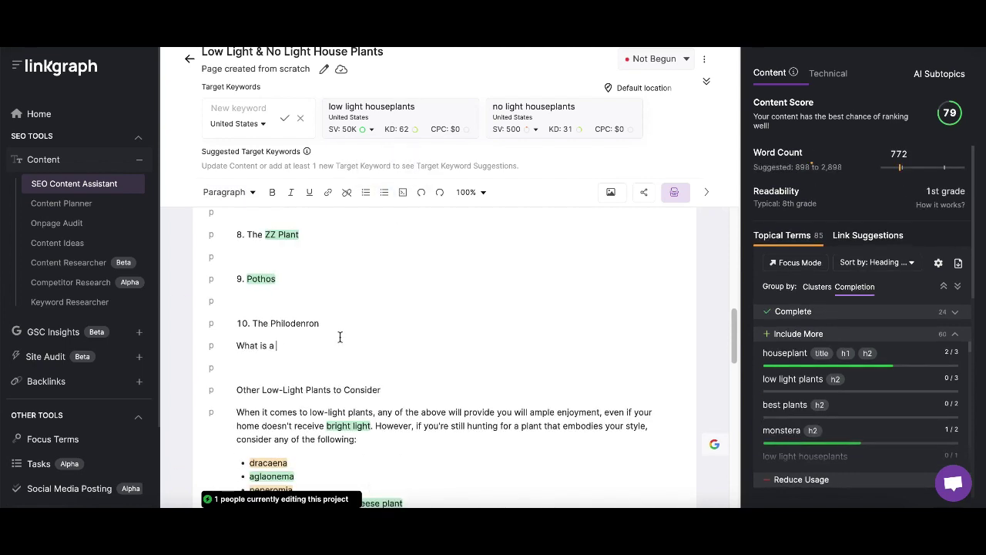
# Add AI-written answers on what a philodendron is and its preferred growing conditions.
pyautogui.write('od')
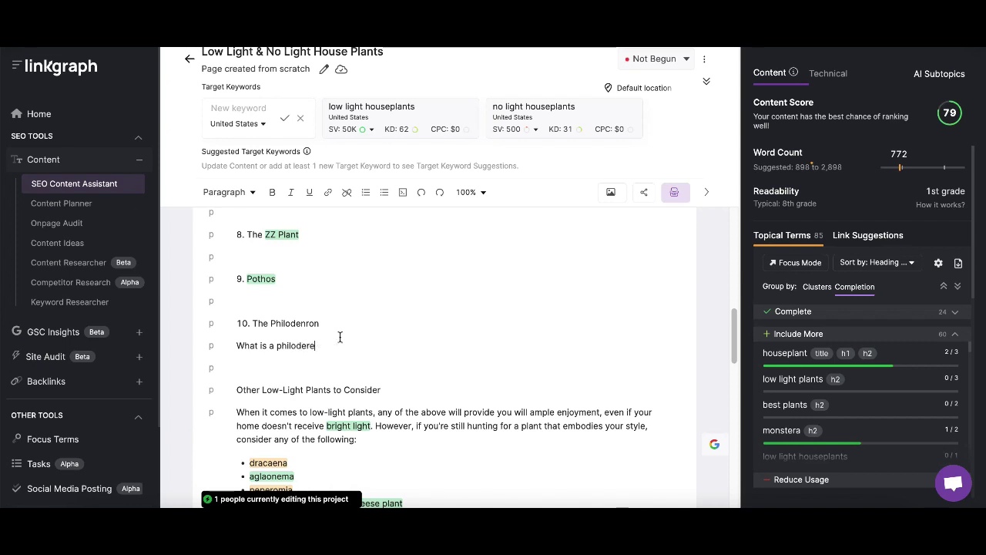
pyautogui.write('enron?')
pyautogui.click(180, 368)
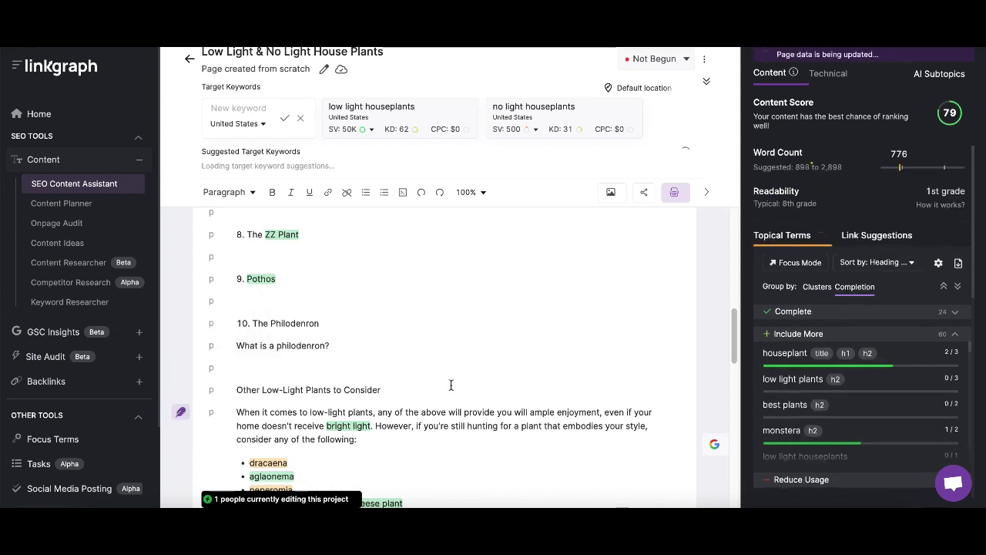
pyautogui.click(317, 436)
pyautogui.write('W')
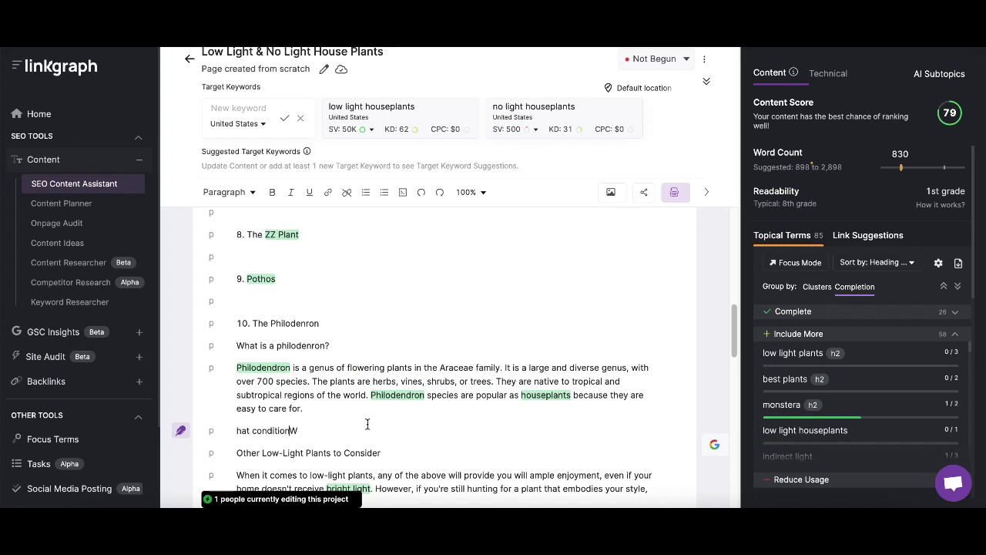
pyautogui.write('hat')
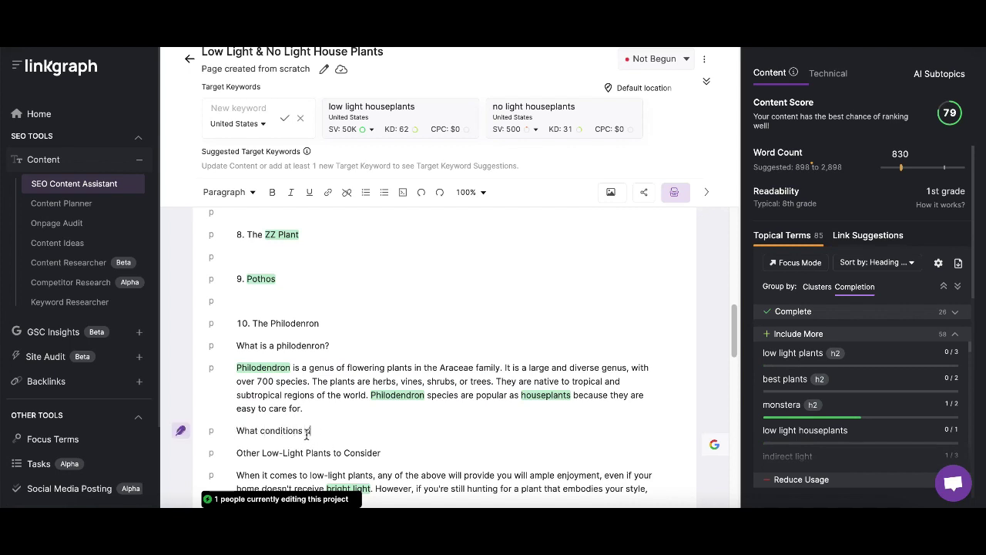
pyautogui.click(180, 431)
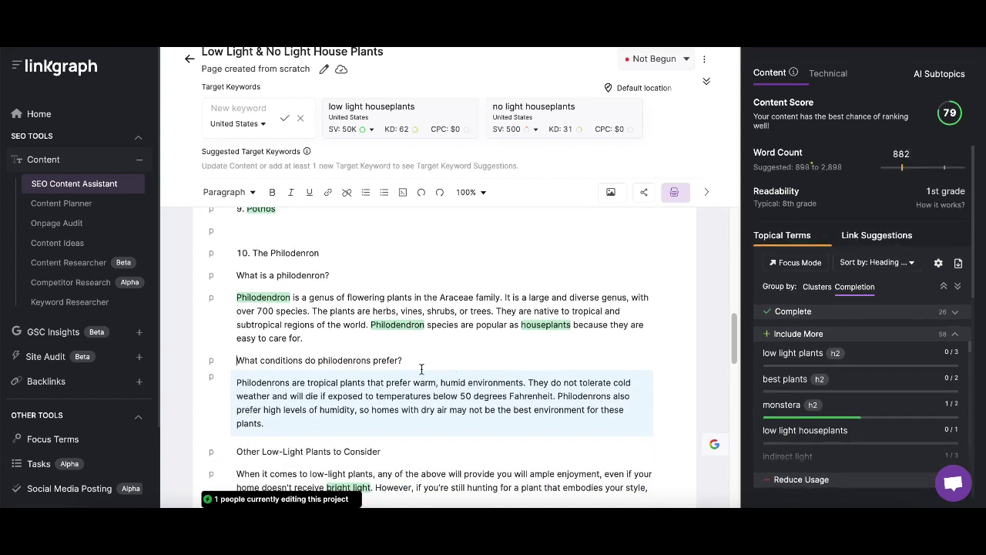
pyautogui.click(290, 423)
# Ask 'What are the most popular philodenron varities?' and generate an AI answer.
pyautogui.press('Return')
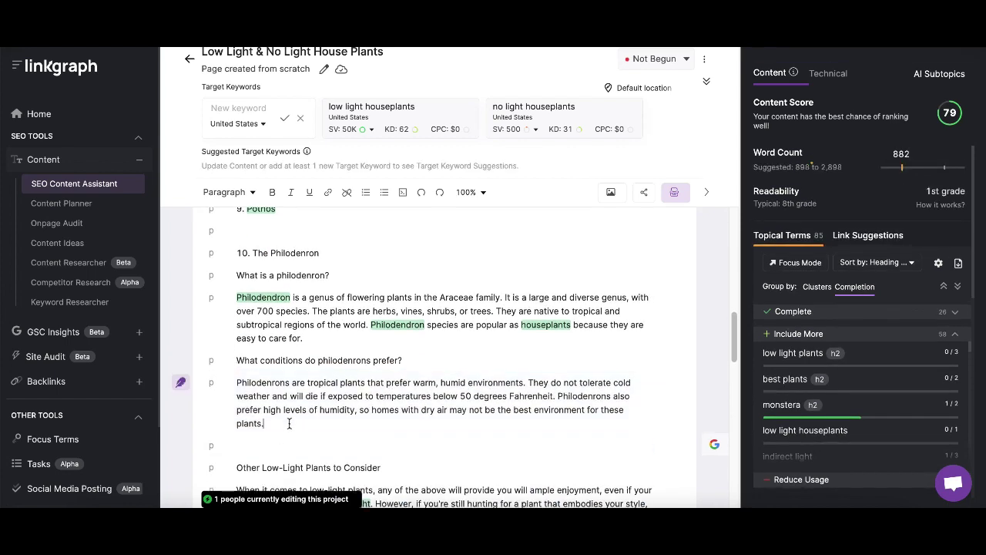
pyautogui.write('What are the most popular philodenron var')
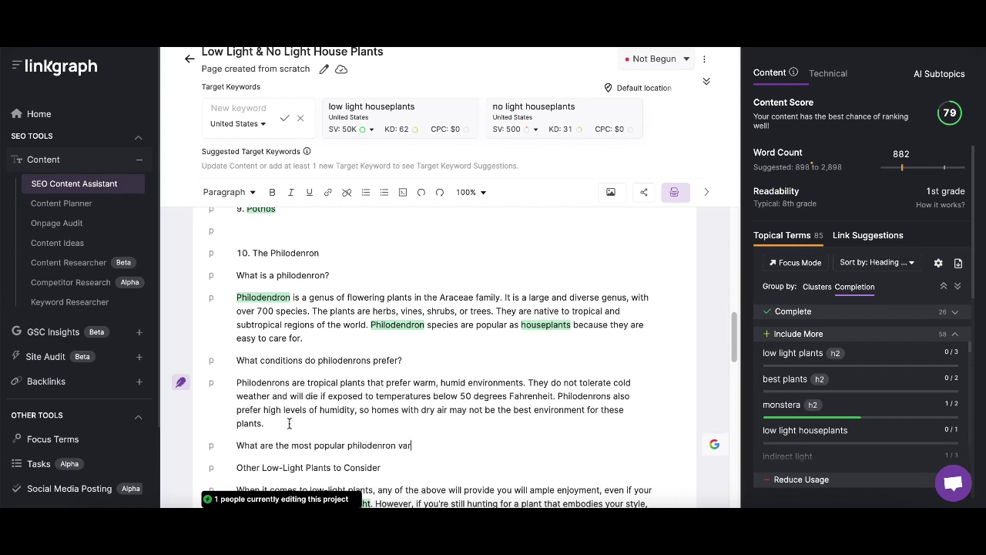
pyautogui.write('ities?')
pyautogui.click(181, 445)
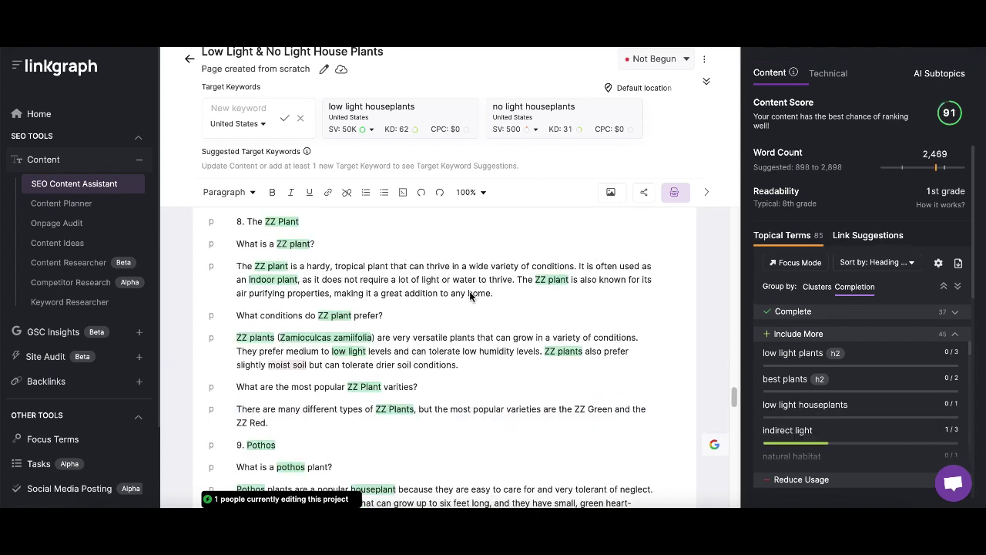
pyautogui.scroll(20, 471, 299)
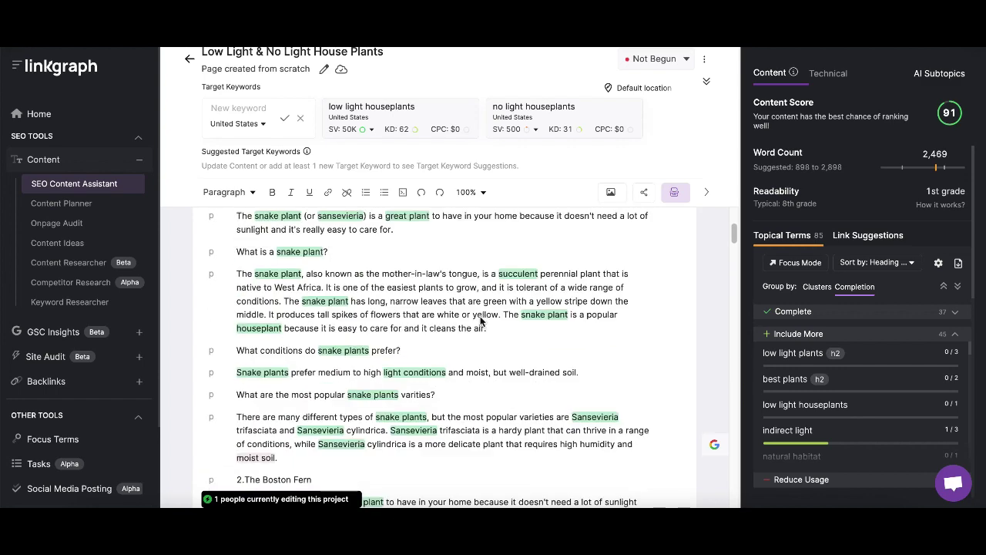
pyautogui.scroll(5, 481, 321)
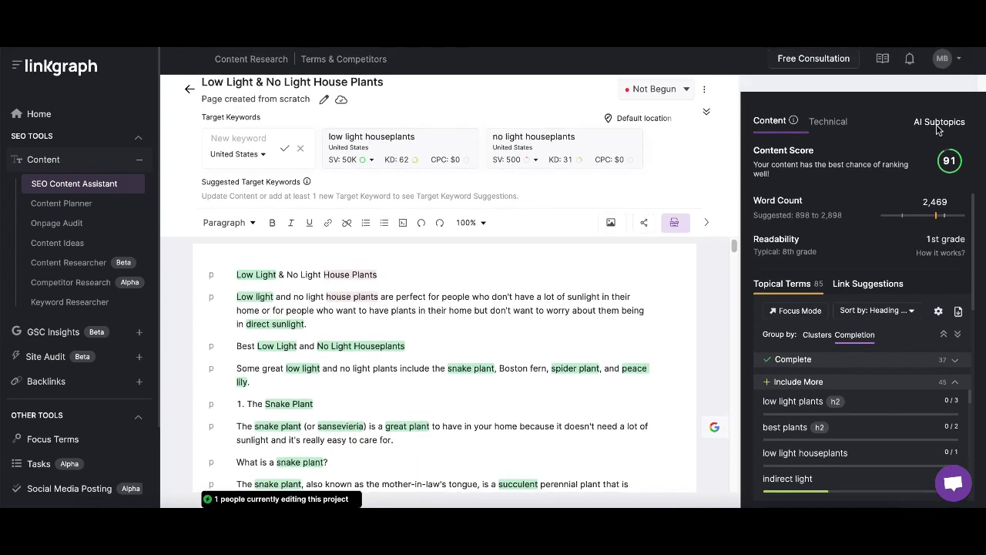
# Generate an AI subtopic outline and browse the suggested sections.
pyautogui.click(938, 124)
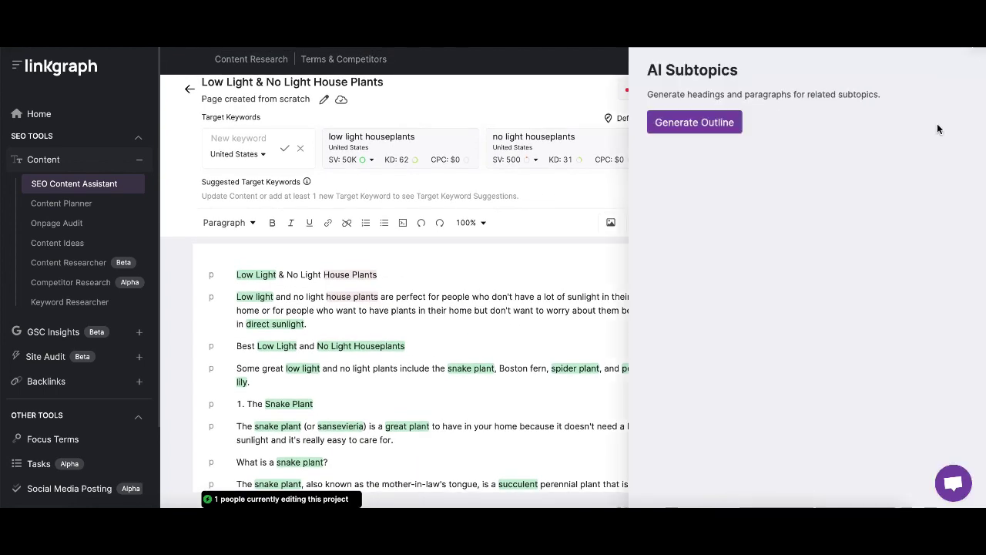
pyautogui.click(691, 128)
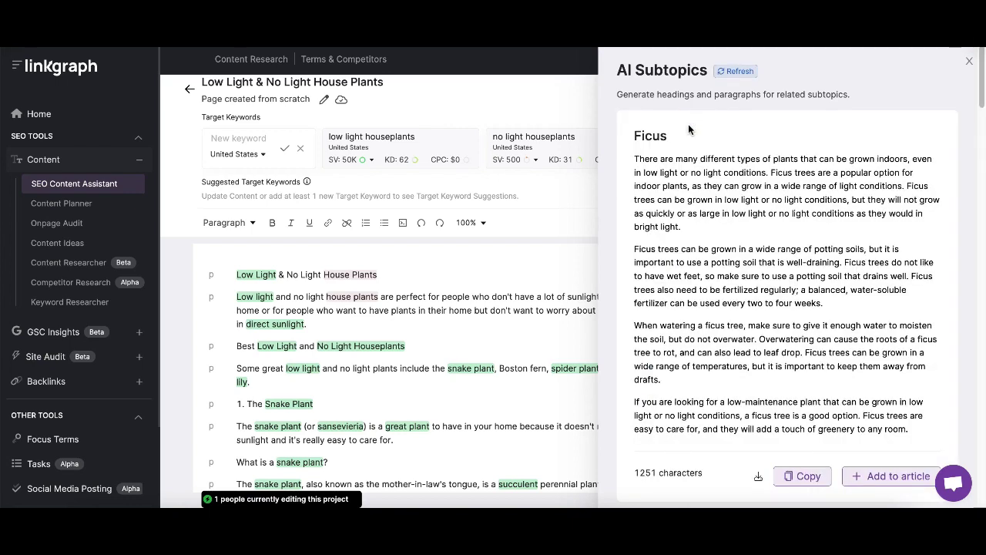
pyautogui.scroll(-2, 801, 197)
pyautogui.scroll(-8, 799, 198)
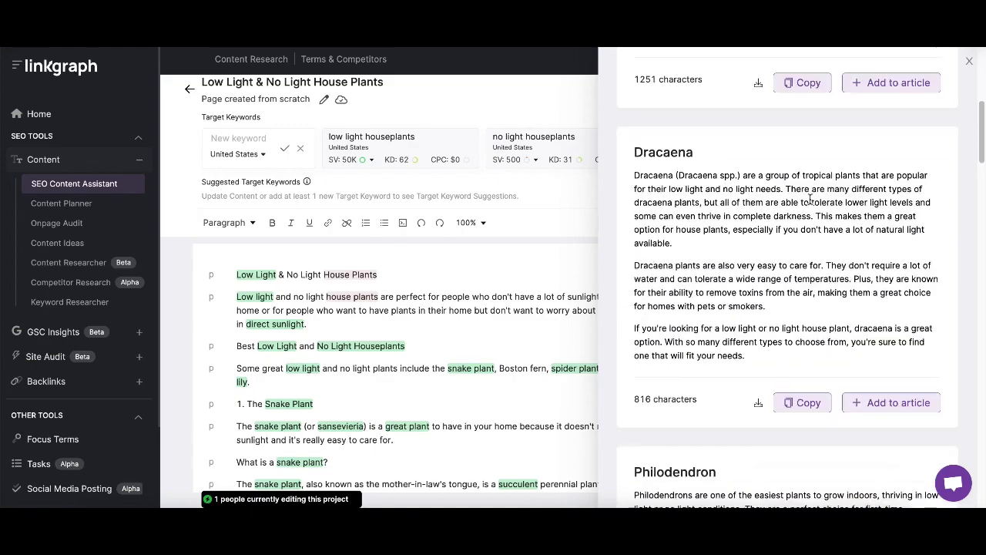
pyautogui.scroll(-10, 866, 249)
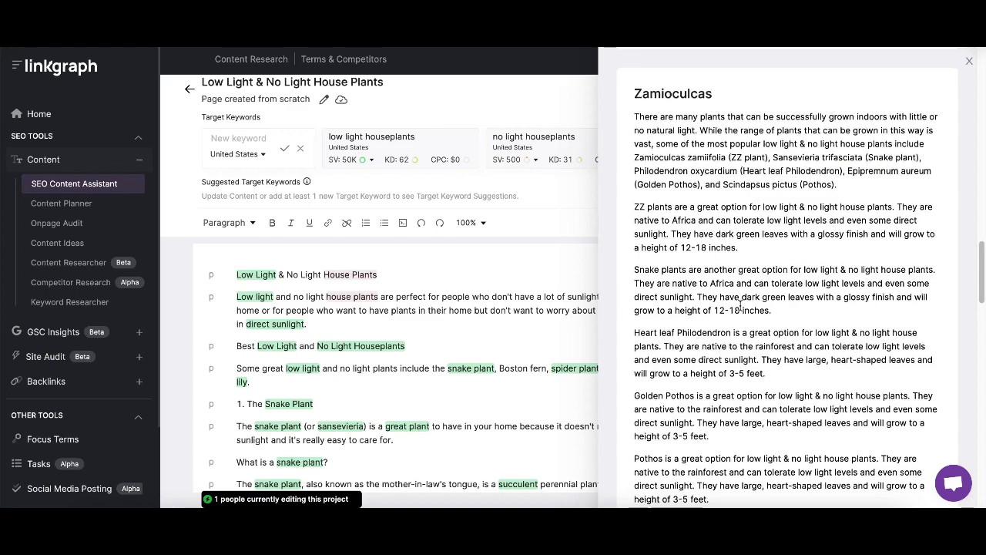
pyautogui.scroll(-10, 747, 308)
pyautogui.scroll(-5, 746, 319)
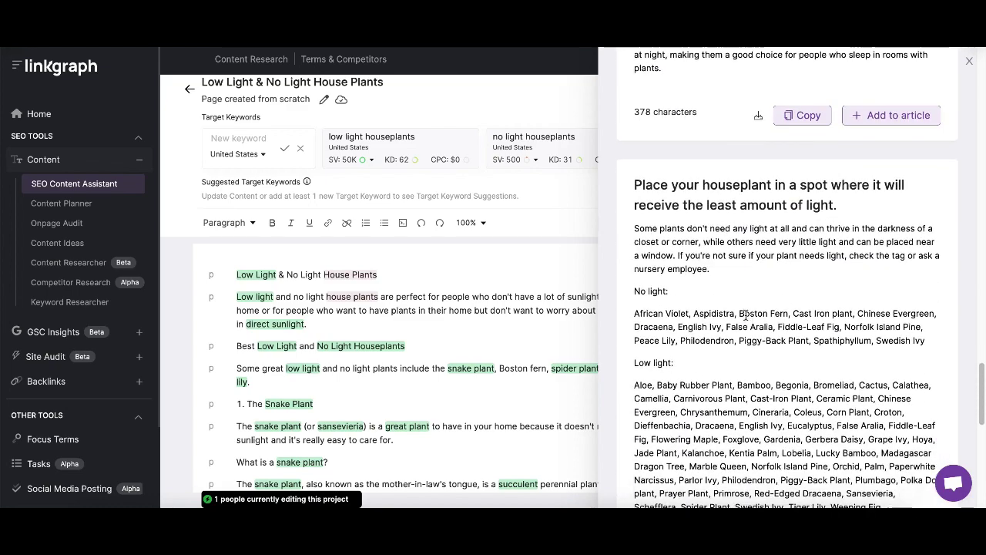
pyautogui.scroll(-1, 747, 319)
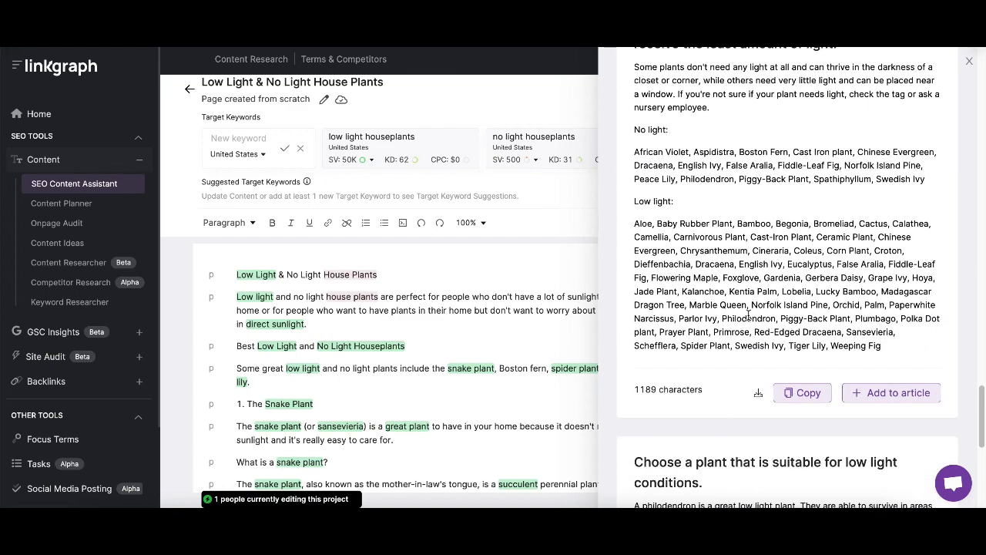
pyautogui.scroll(1, 665, 302)
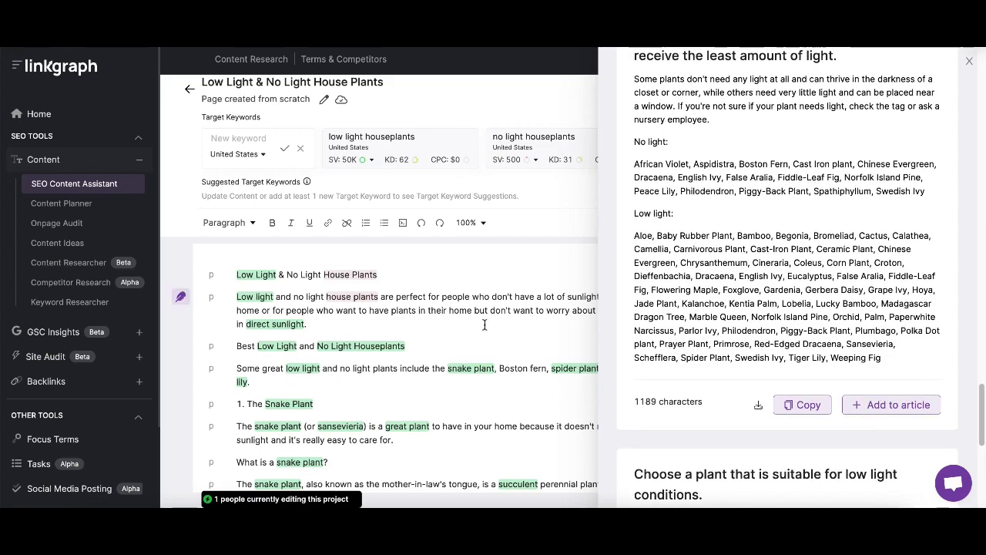
pyautogui.scroll(-1, 509, 315)
pyautogui.scroll(-15, 509, 315)
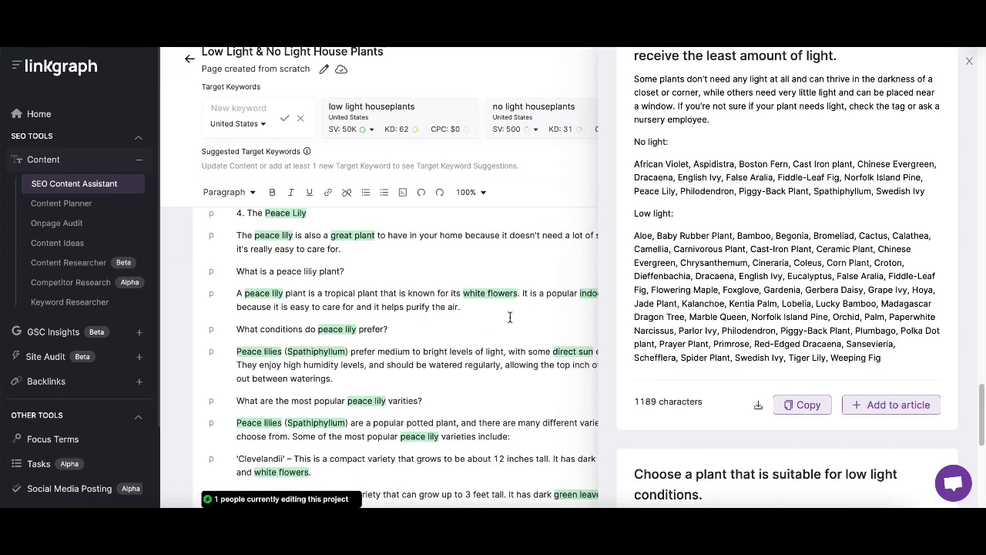
pyautogui.scroll(-15, 506, 325)
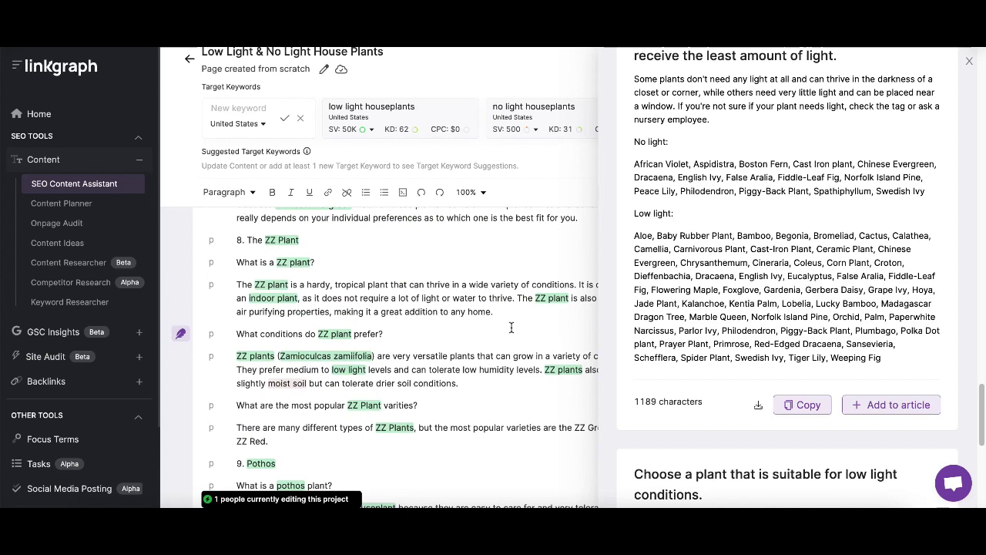
pyautogui.scroll(-4, 517, 341)
pyautogui.scroll(-10, 518, 341)
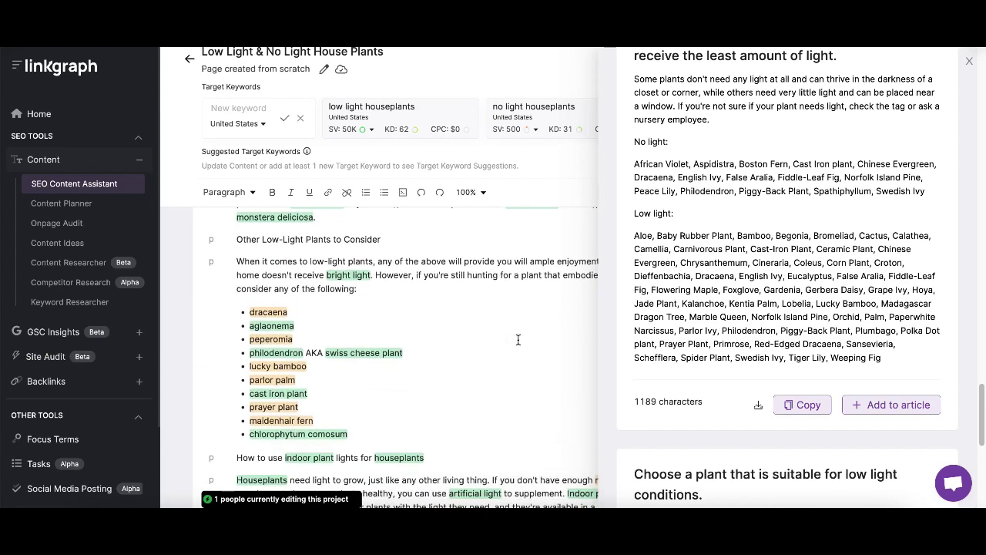
pyautogui.scroll(-6, 799, 311)
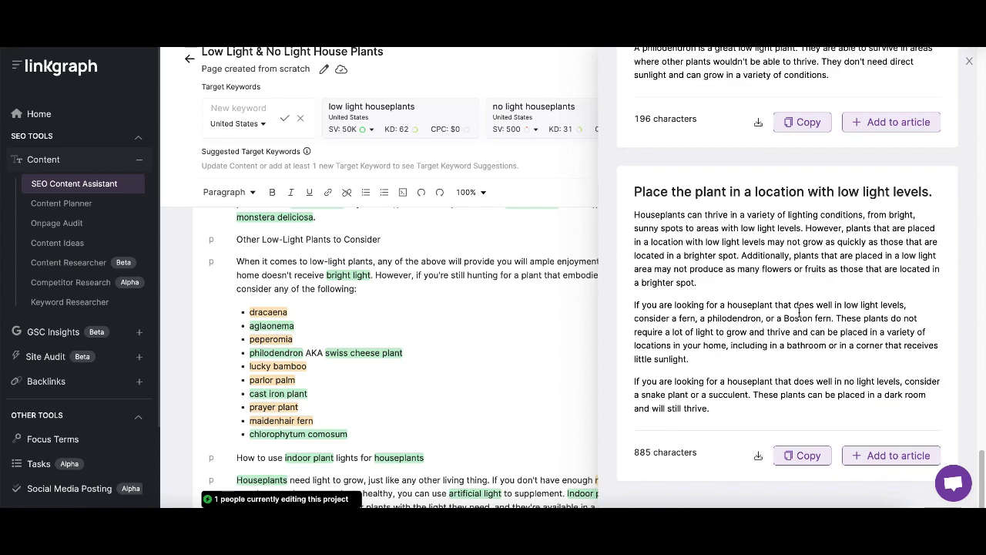
# Insert the 'Place the plant in a location with low light levels' subtopic above the plant lights heading.
pyautogui.click(426, 457)
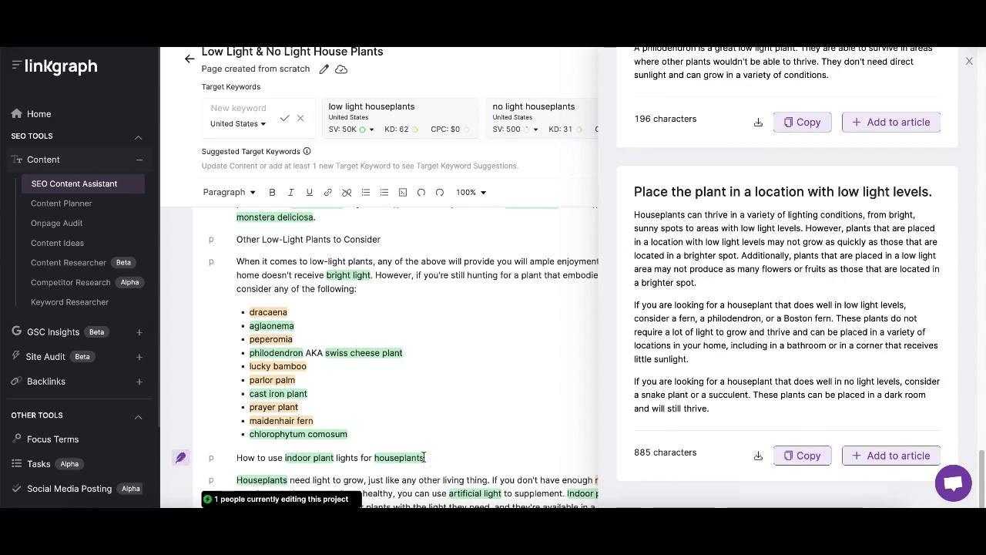
pyautogui.click(237, 458)
pyautogui.press('Return')
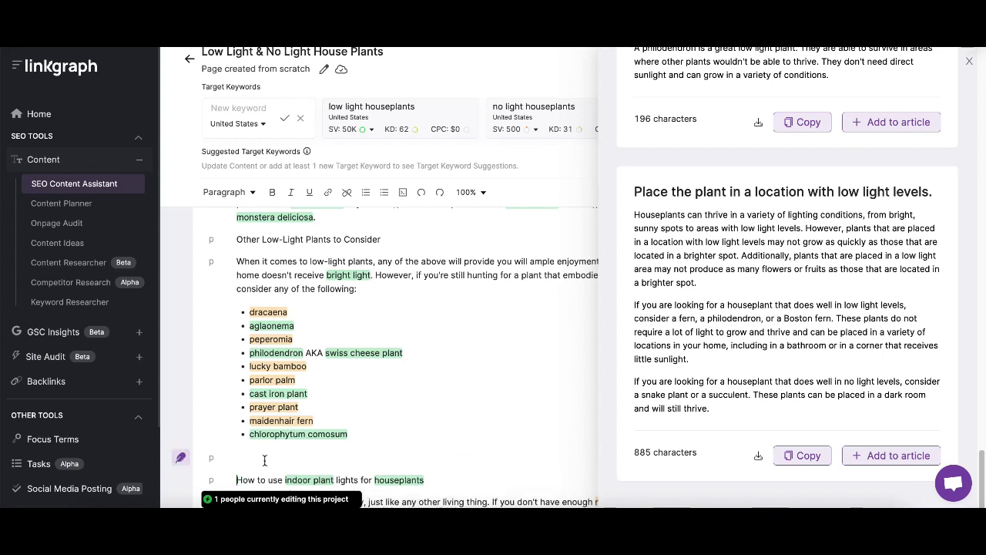
pyautogui.click(910, 456)
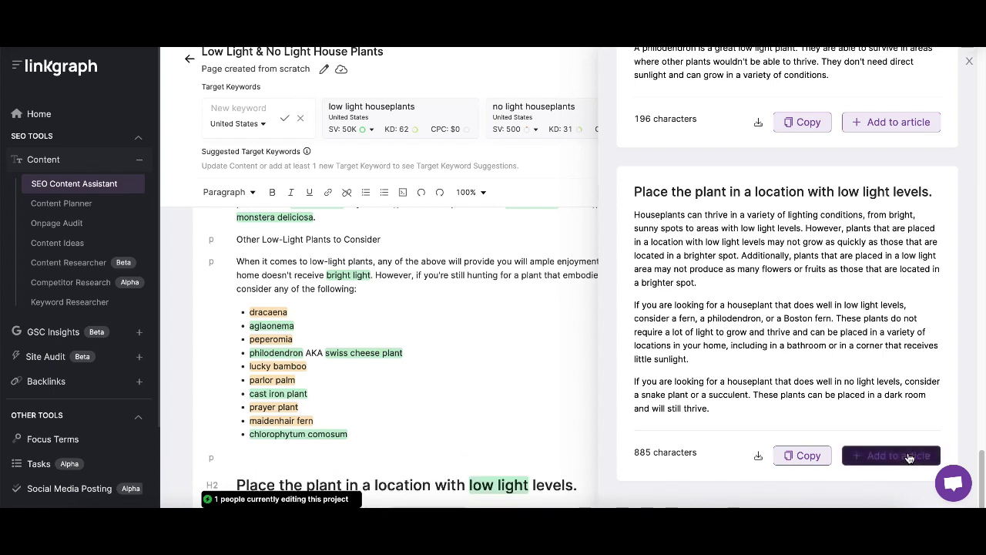
pyautogui.scroll(-2, 408, 417)
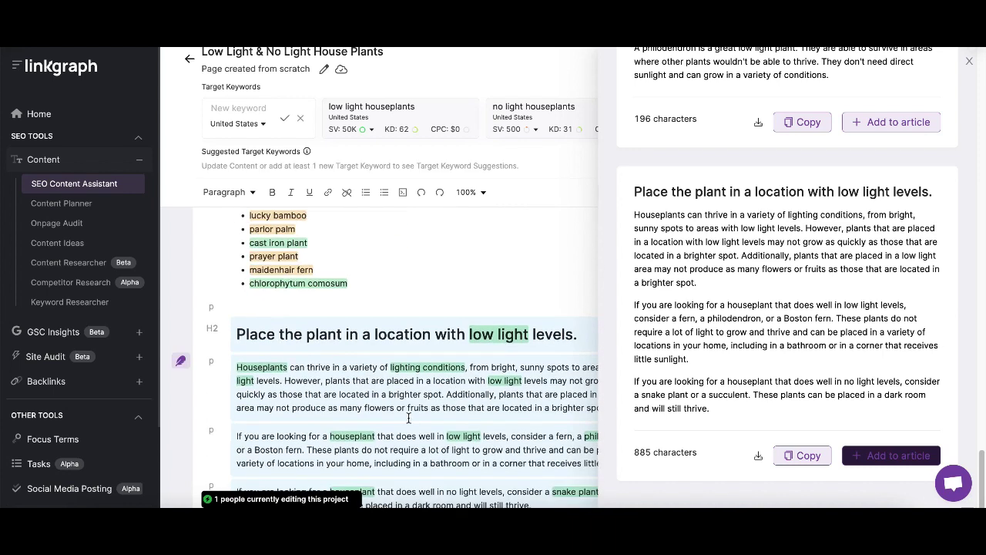
pyautogui.click(969, 61)
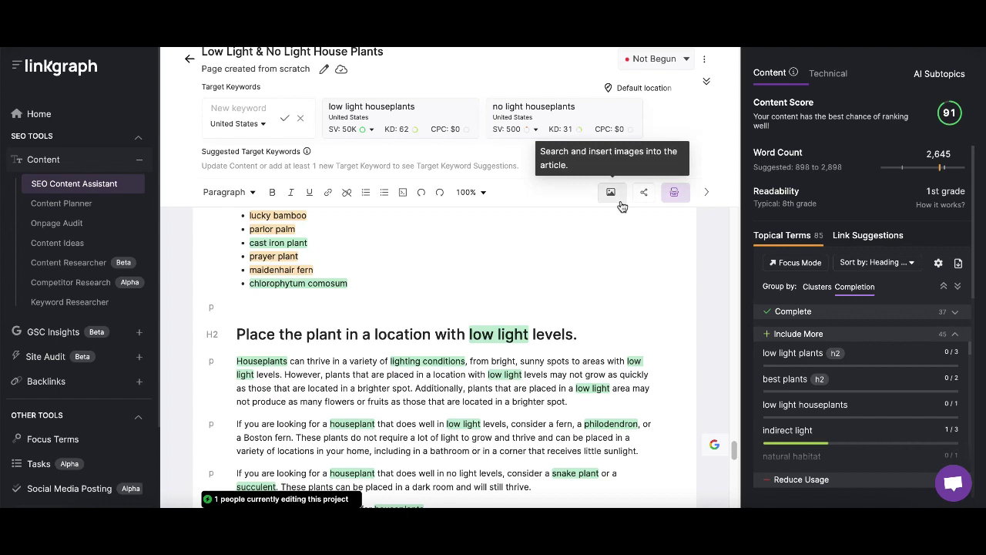
pyautogui.click(868, 236)
pyautogui.click(875, 292)
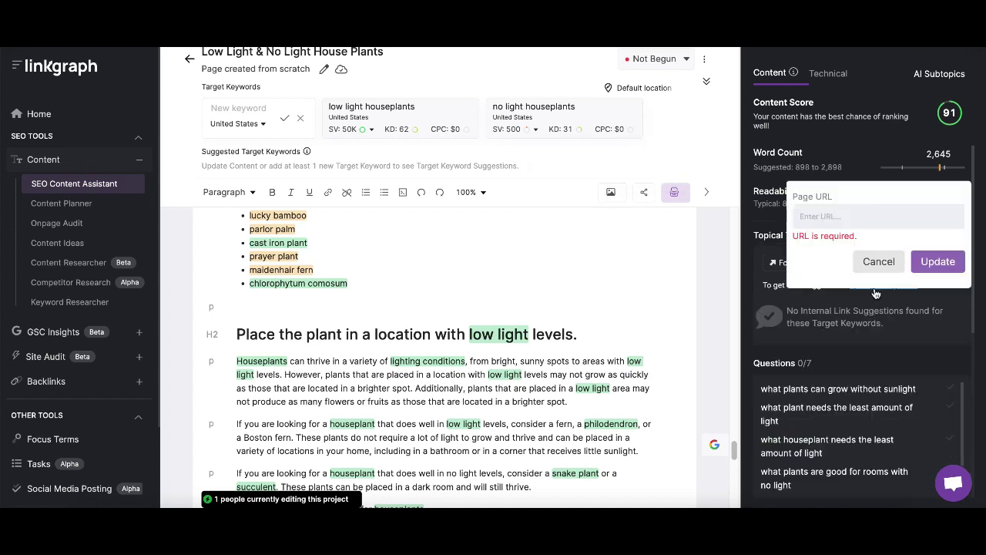
pyautogui.click(840, 219)
pyautogui.write('https://www.thesill.com/')
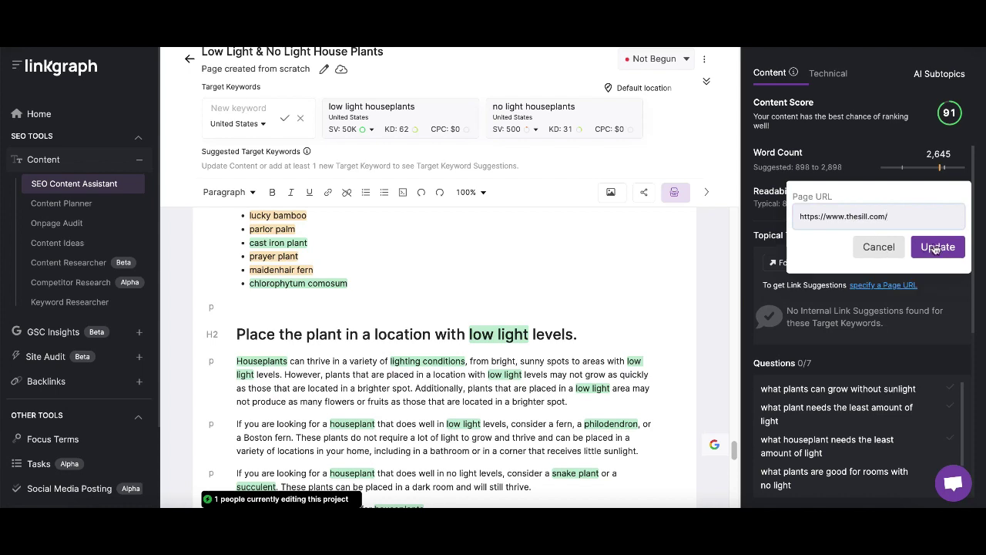
pyautogui.click(939, 247)
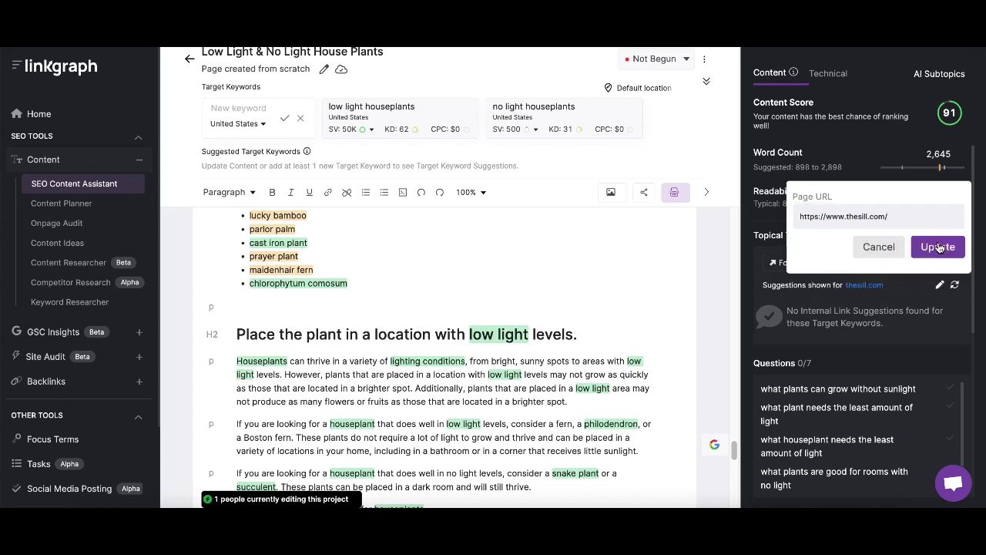
pyautogui.click(939, 247)
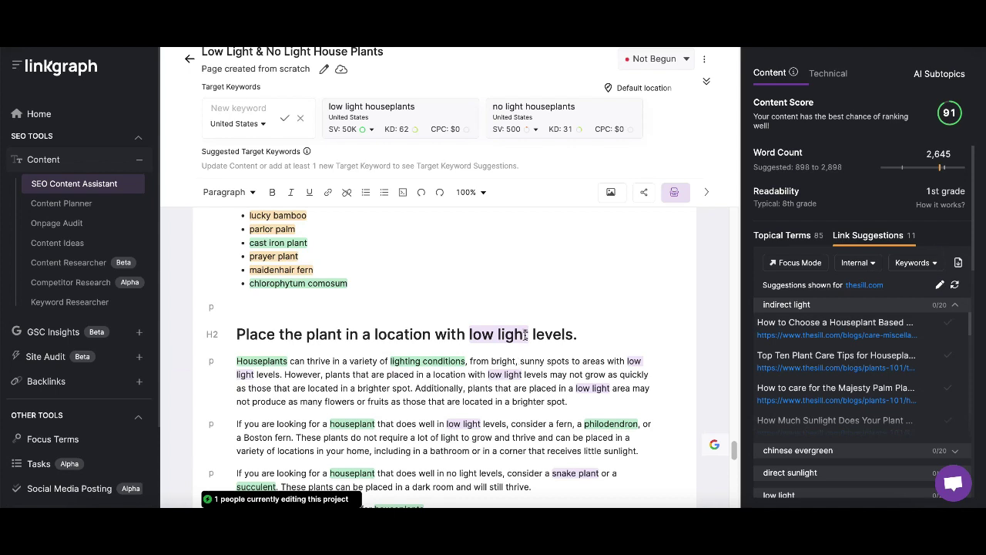
pyautogui.scroll(10, 447, 326)
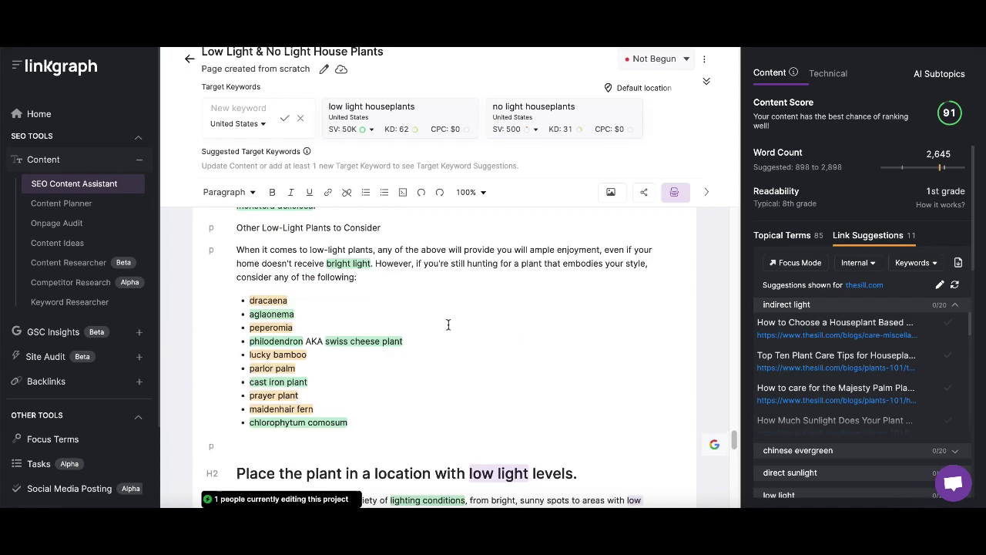
# Replace the houseplant-love heading with an AI paragraph on 'benefits of houseplants'.
pyautogui.moveTo(735, 420); pyautogui.dragTo(734, 247)
pyautogui.tripleClick(257, 370)
pyautogui.press('BackSpace')
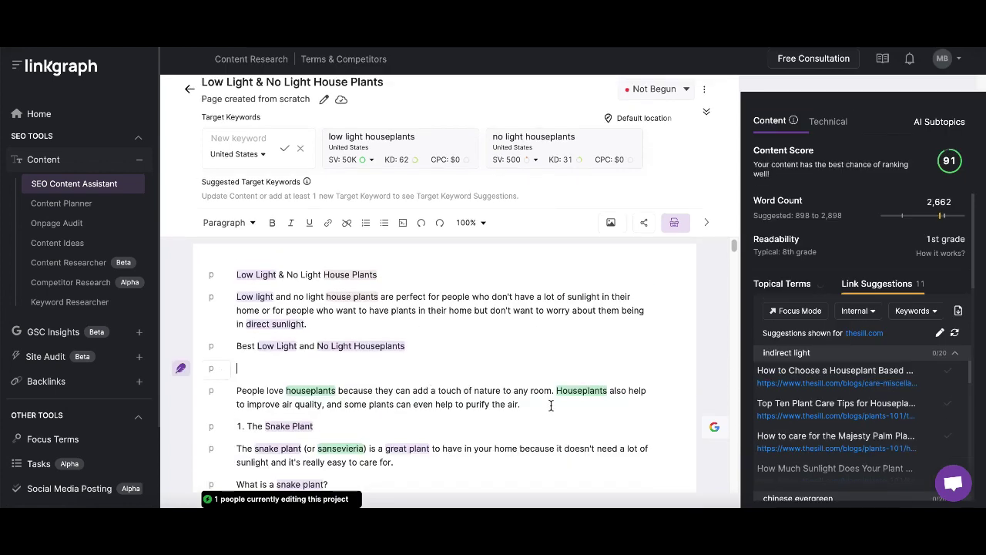
pyautogui.press('Delete')
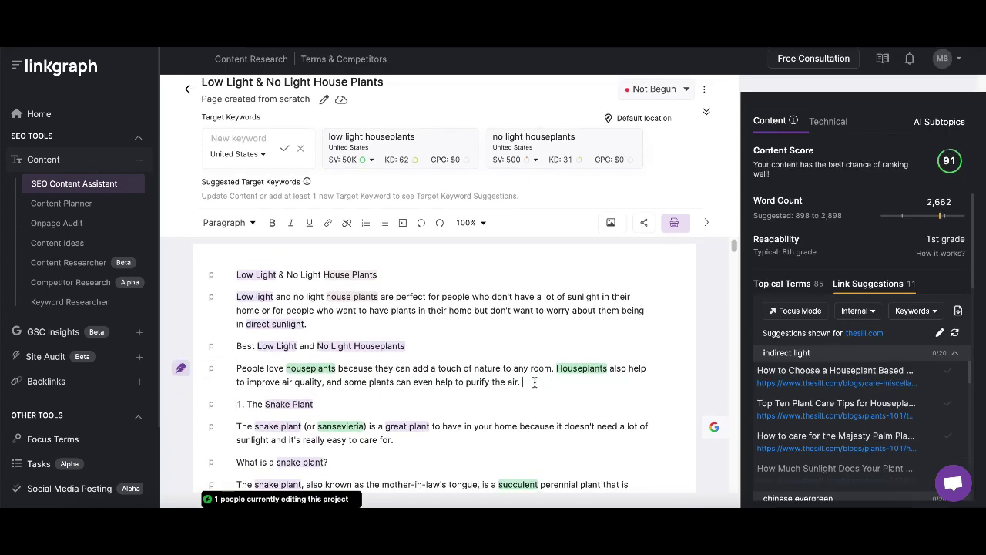
pyautogui.write('nefits of houseplants')
pyautogui.moveTo(628, 384); pyautogui.dragTo(532, 383)
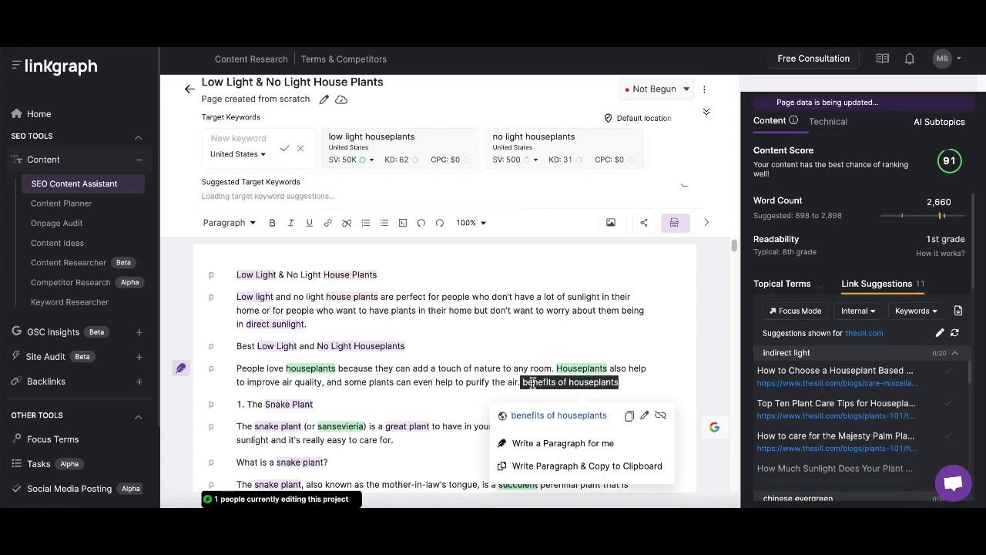
pyautogui.click(559, 446)
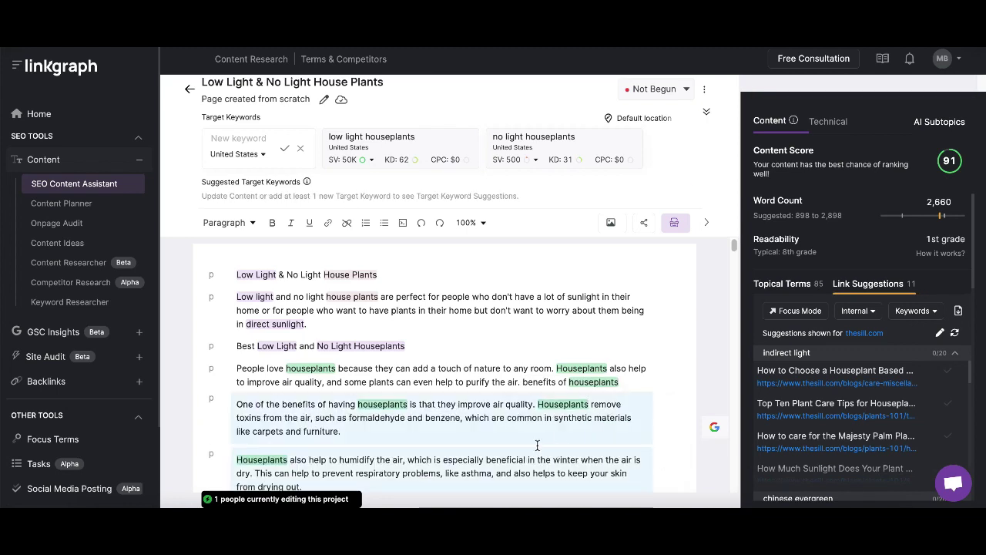
# Trim the prompt and first paragraph, then type the lead-in 'So, if you're low on light...'.
pyautogui.moveTo(632, 382); pyautogui.dragTo(522, 381)
pyautogui.scroll(-2, 333, 431)
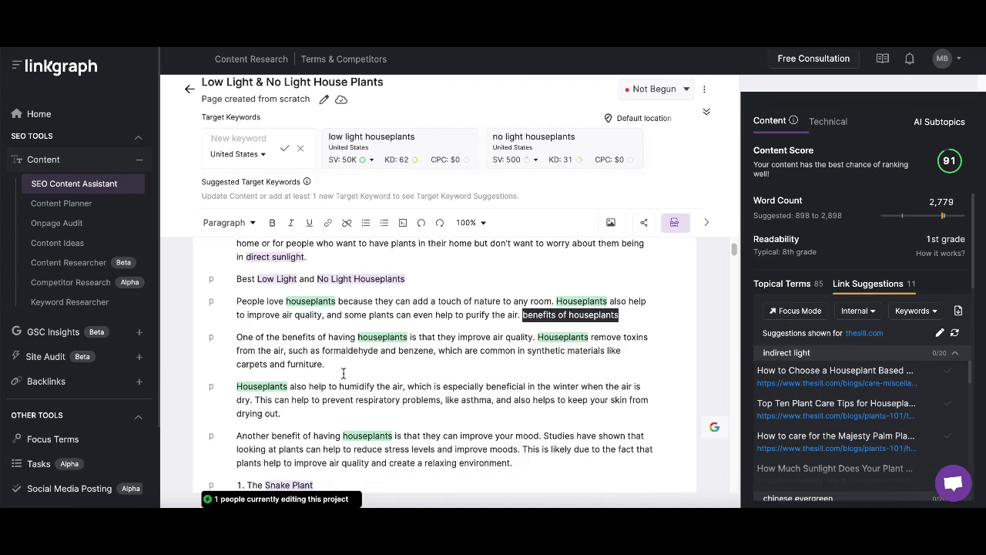
pyautogui.moveTo(328, 364); pyautogui.dragTo(653, 316)
pyautogui.press('Delete')
pyautogui.press('Delete')
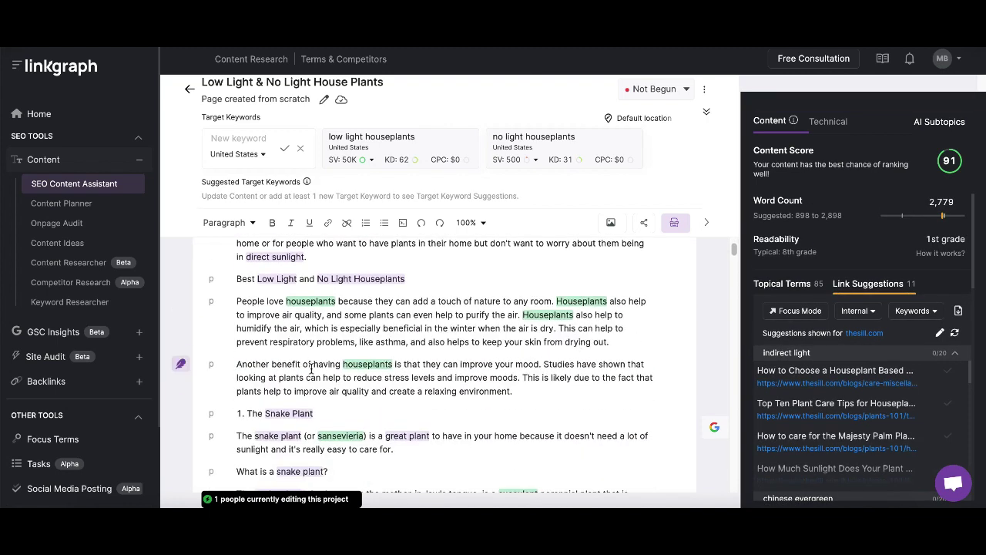
pyautogui.click(532, 390)
pyautogui.write("So, if you're low on light by high on the idea of gett")
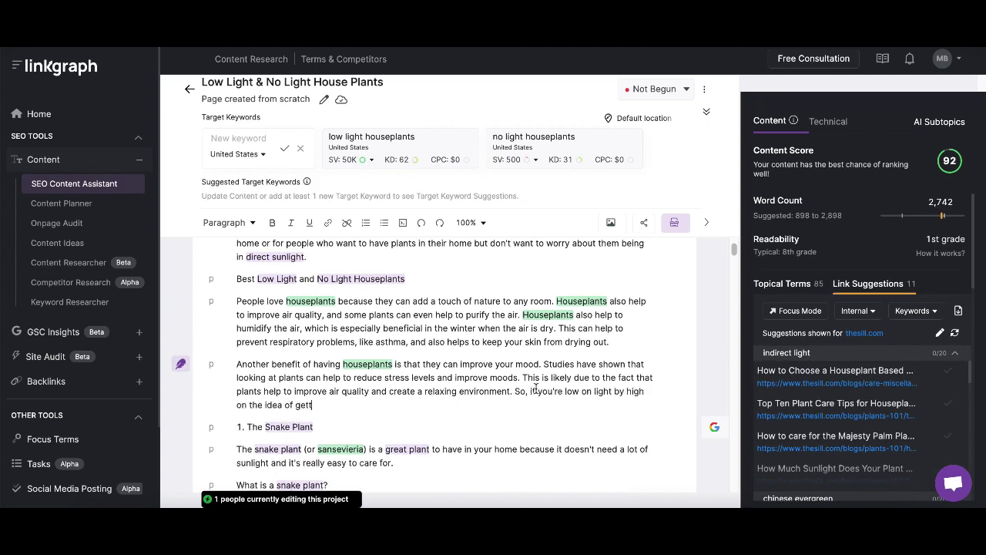
pyautogui.write('ing a gorgeous houseplant, conside')
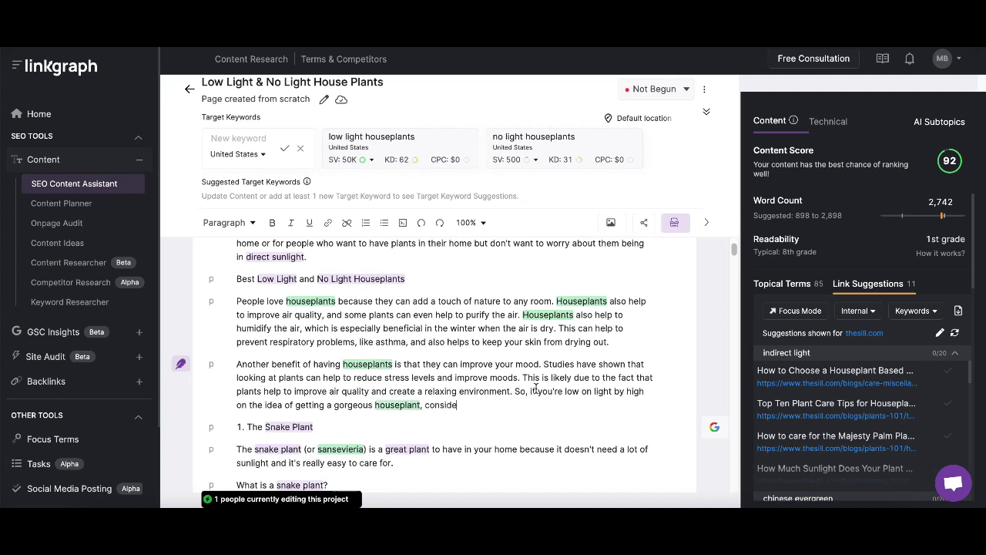
pyautogui.write('r one of these best plants for low light:')
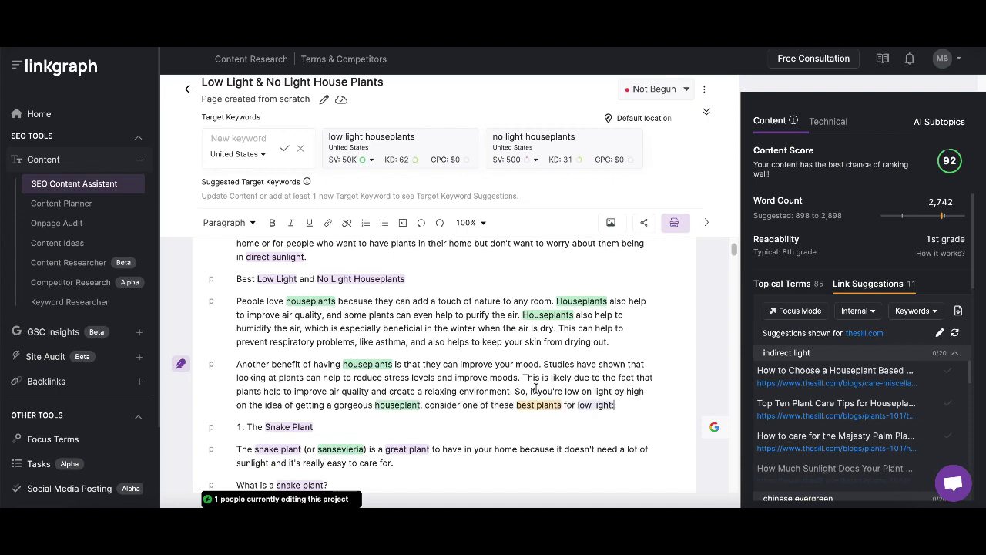
# Link 'snake plant' to a suggested thesill.com page.
pyautogui.scroll(-1, 465, 416)
pyautogui.scroll(-2, 465, 416)
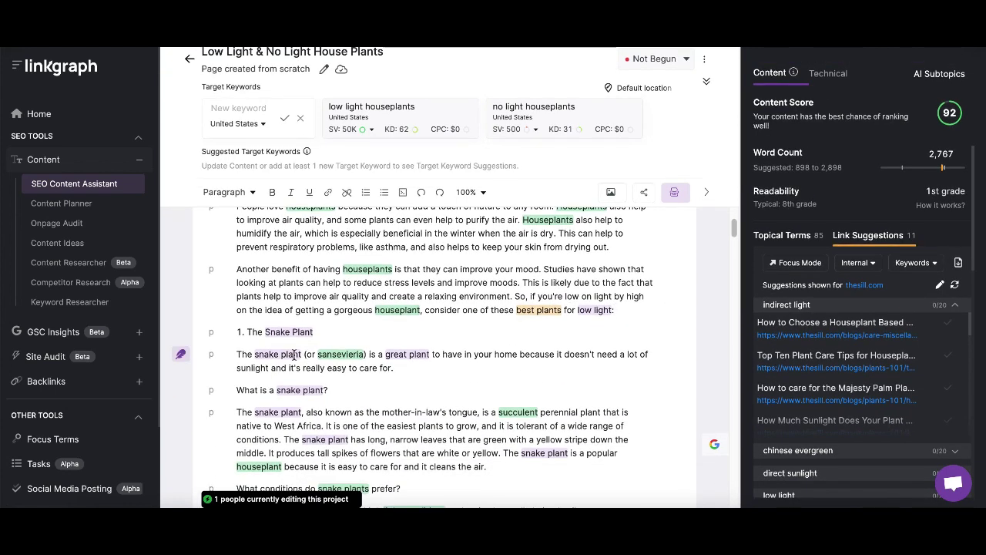
pyautogui.moveTo(304, 355); pyautogui.dragTo(256, 354)
pyautogui.moveTo(259, 462)
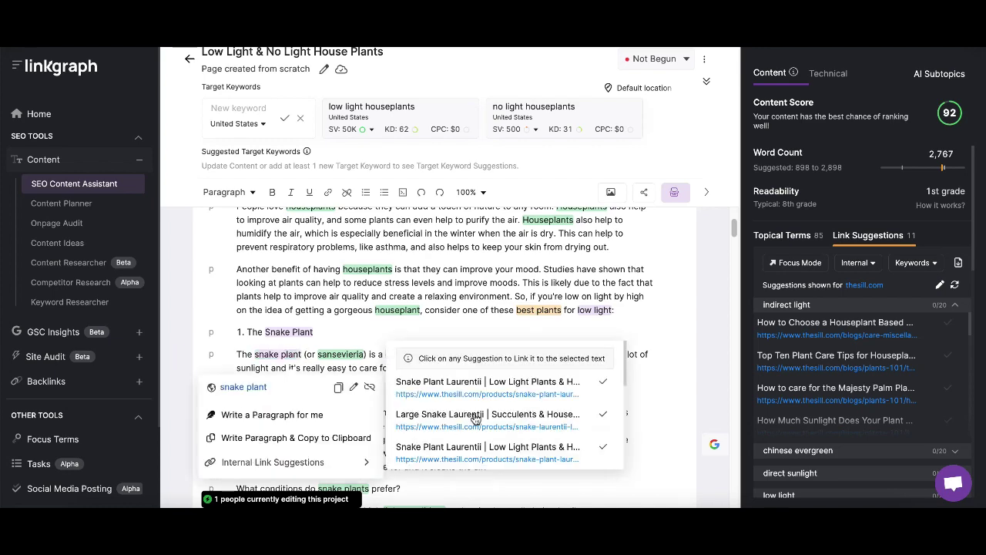
pyautogui.click(462, 390)
# Link 'great plant' to The Easiest Indoor Plant article and 'peace lily' to a thesill.com page.
pyautogui.scroll(-8, 388, 341)
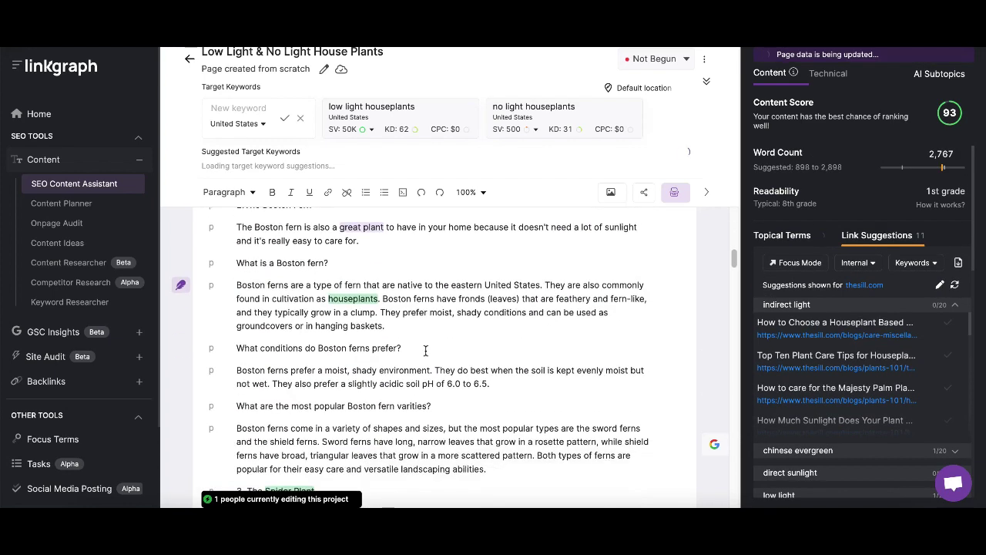
pyautogui.scroll(-3, 425, 353)
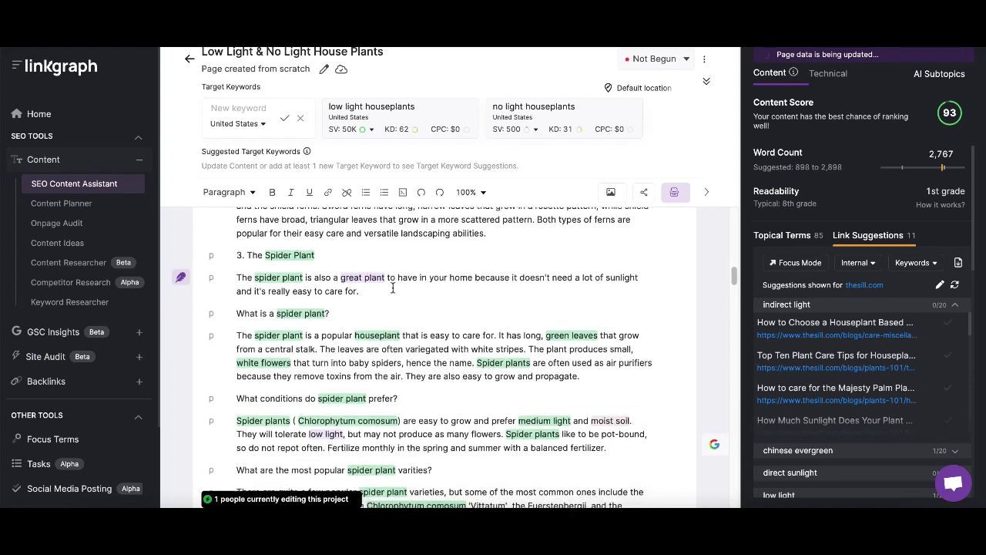
pyautogui.moveTo(305, 271); pyautogui.dragTo(256, 271)
pyautogui.moveTo(341, 271)
pyautogui.mouseDown()
pyautogui.moveTo(385, 271)
pyautogui.moveTo(341, 271)
pyautogui.mouseUp()
pyautogui.moveTo(363, 379)
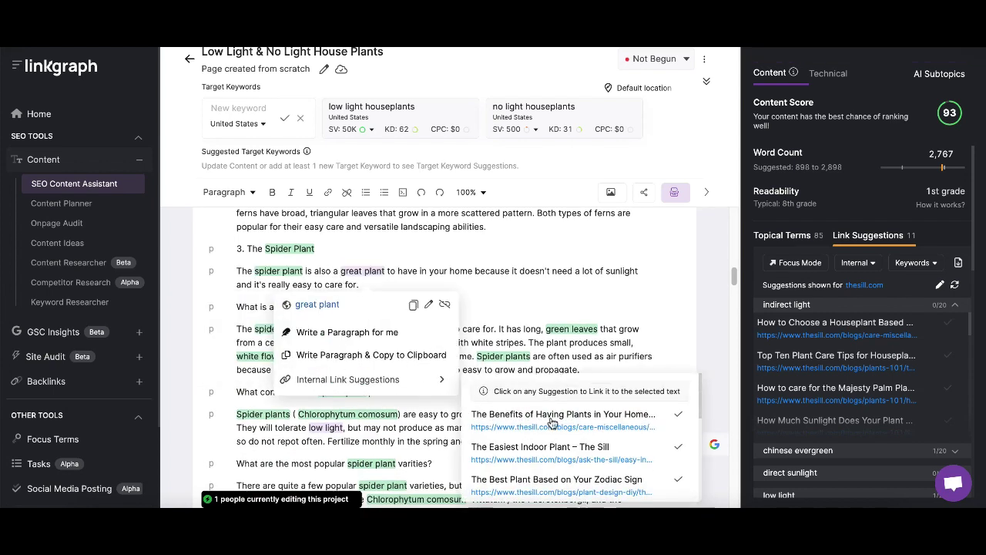
pyautogui.click(578, 452)
pyautogui.scroll(-3, 431, 347)
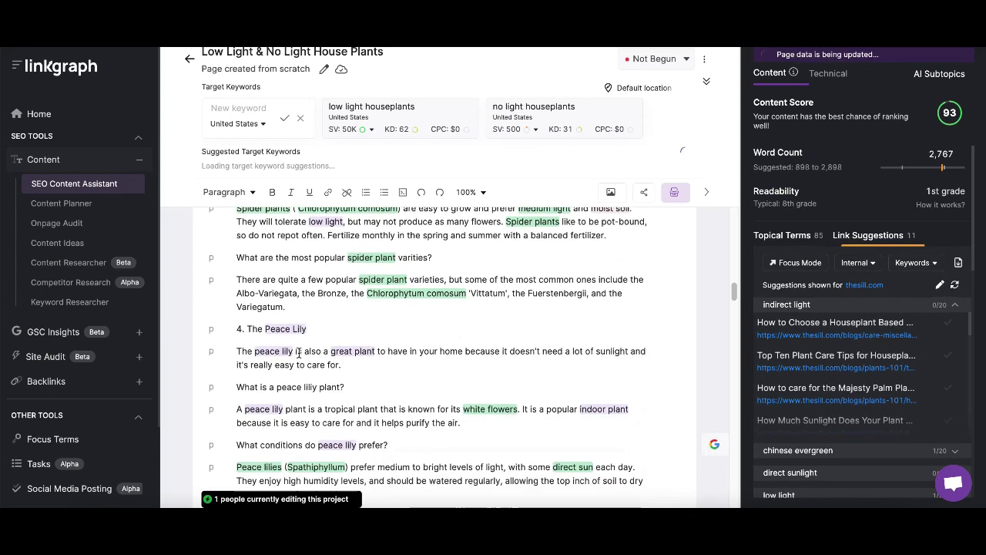
pyautogui.moveTo(295, 351); pyautogui.dragTo(256, 353)
pyautogui.moveTo(362, 460)
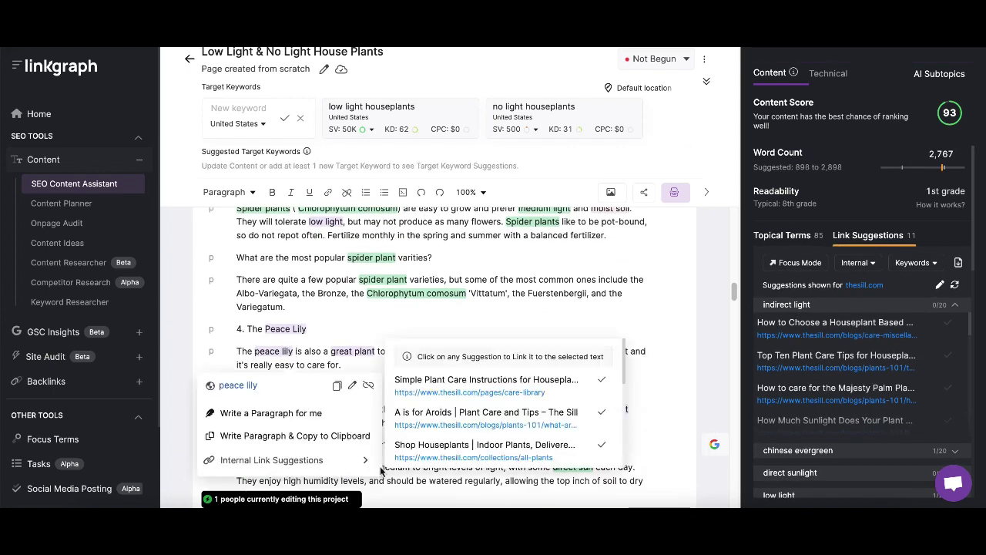
pyautogui.click(477, 387)
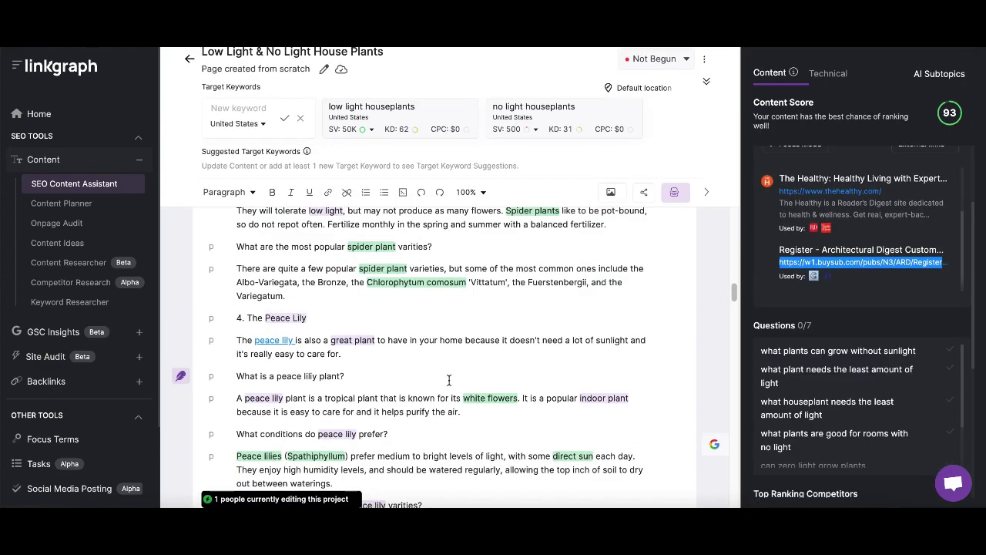
# Add the heading 'Don't Let a Lack of Light Dim Your Hopes of Having a Houseplant' and begin the closing call to action.
pyautogui.scroll(-15, 450, 380)
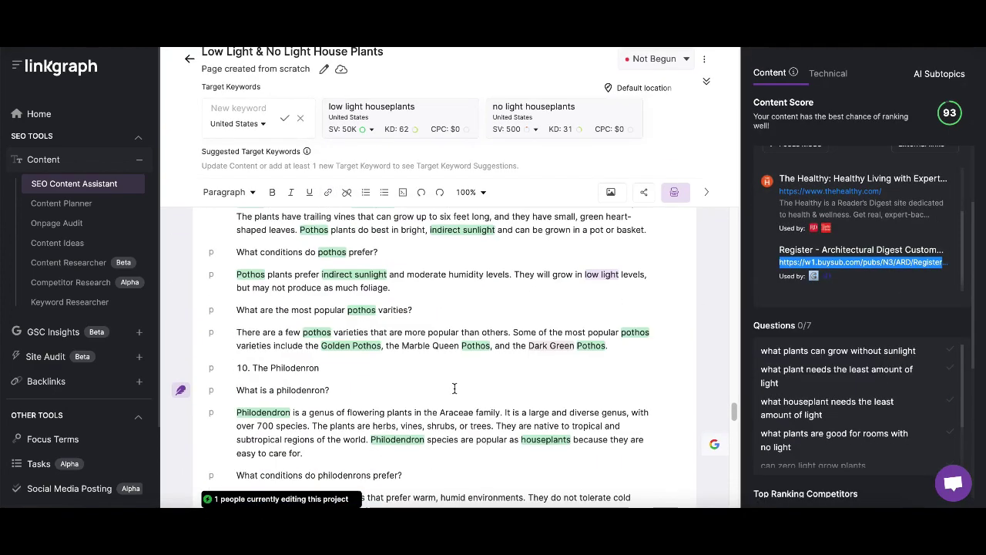
pyautogui.click(566, 376)
pyautogui.press('Return')
pyautogui.write("Don't Let a Lack of Light Dim Your Hopes of Having a Houseplant")
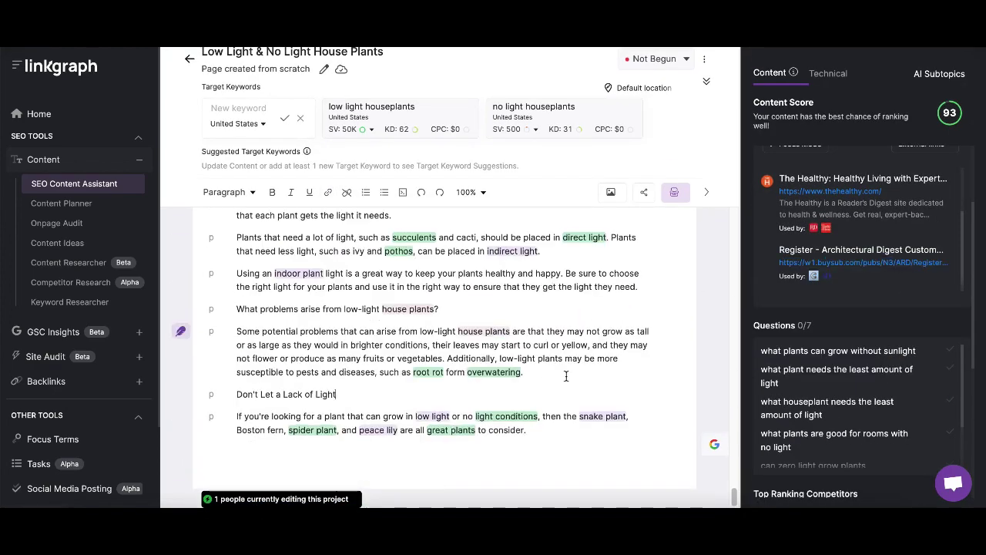
pyautogui.click(566, 430)
pyautogui.write('You can also choose among the other low-light loving plants we offer! Check ou')
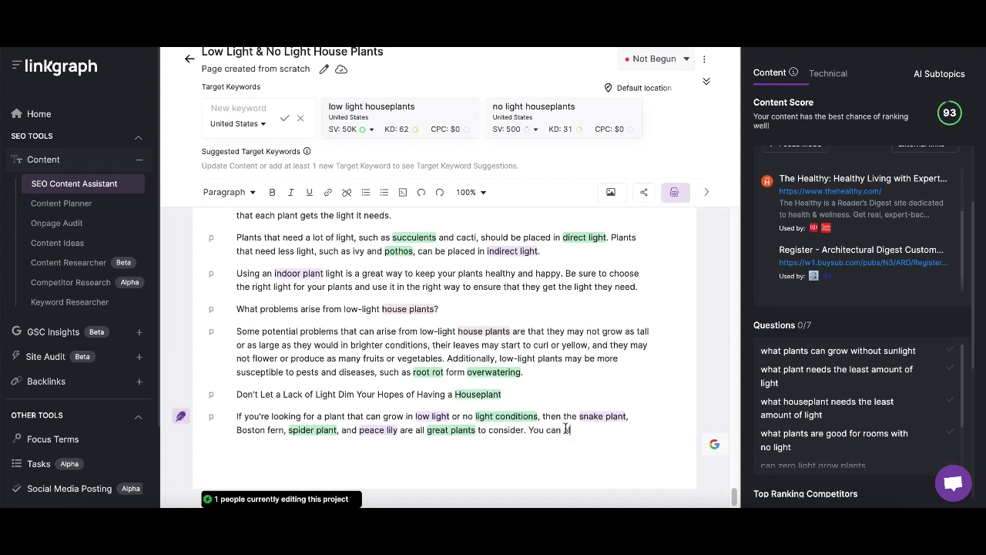
pyautogui.write('t our low light plants now!')
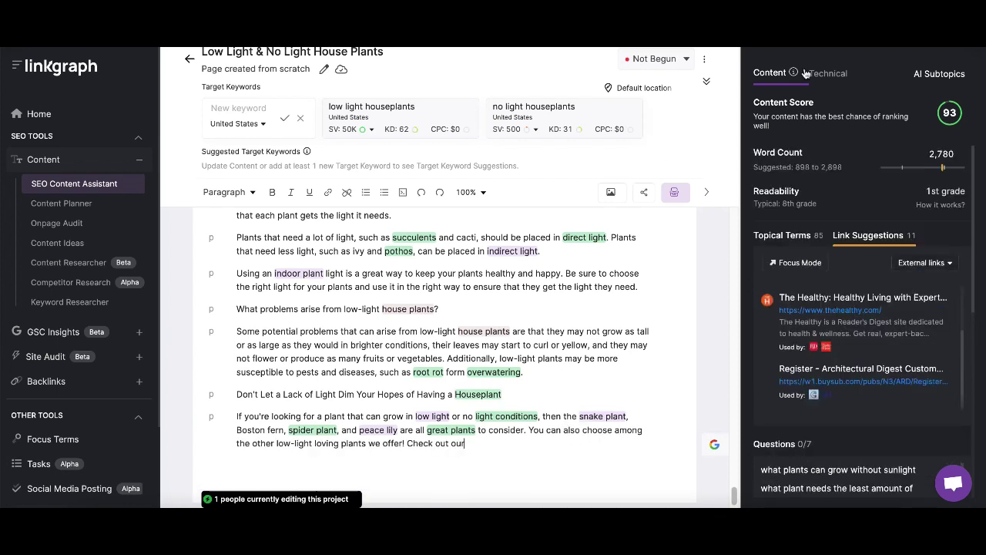